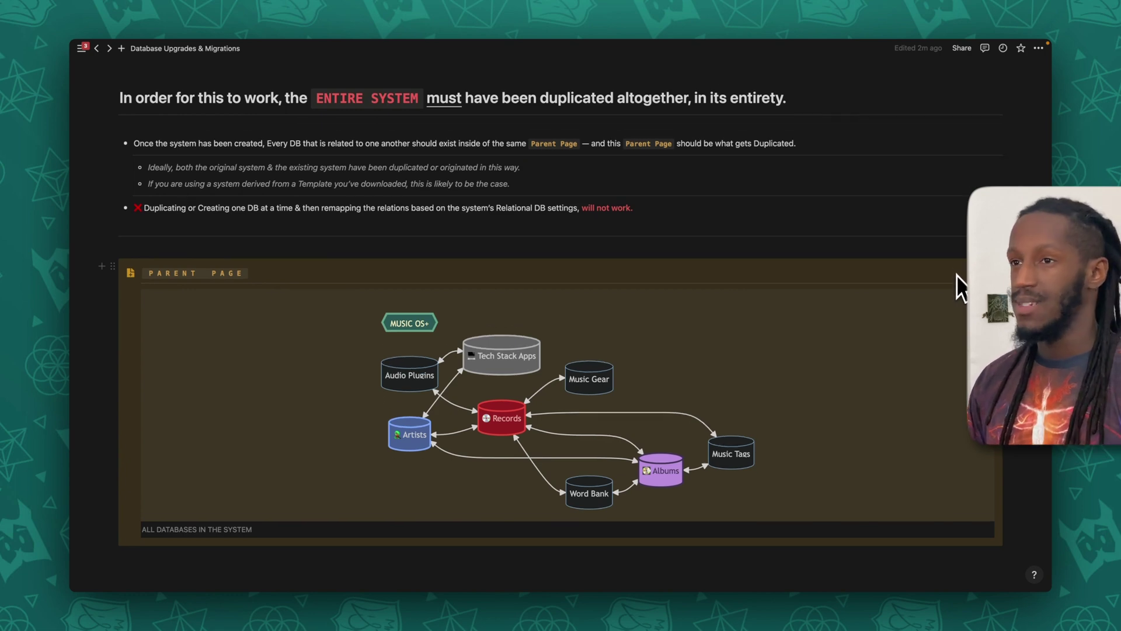
Move all three entries of the Records [1.0] database into the Records [2.0] database.
scroll(957, 275, "down", 8)
scroll(560, 322, "down", 3)
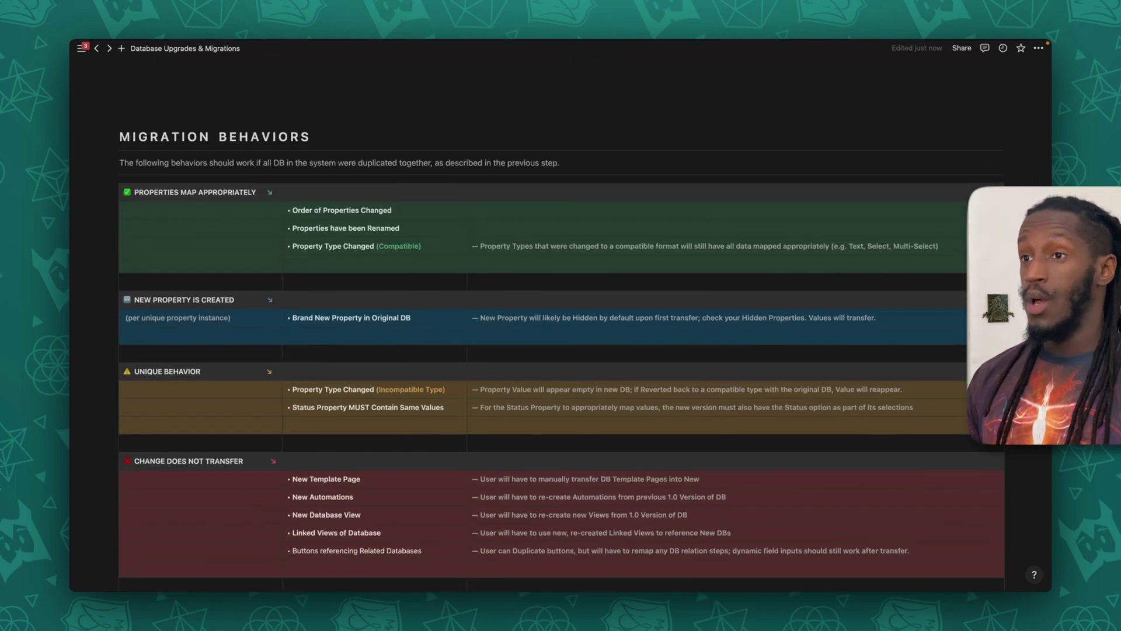
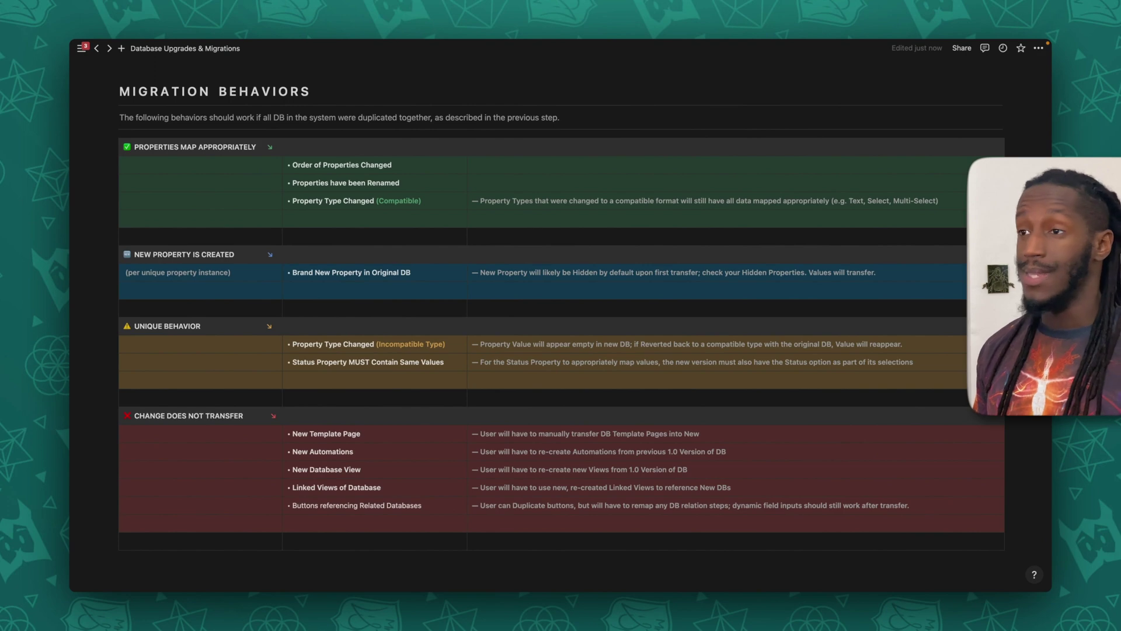
scroll(560, 321, "down", 2)
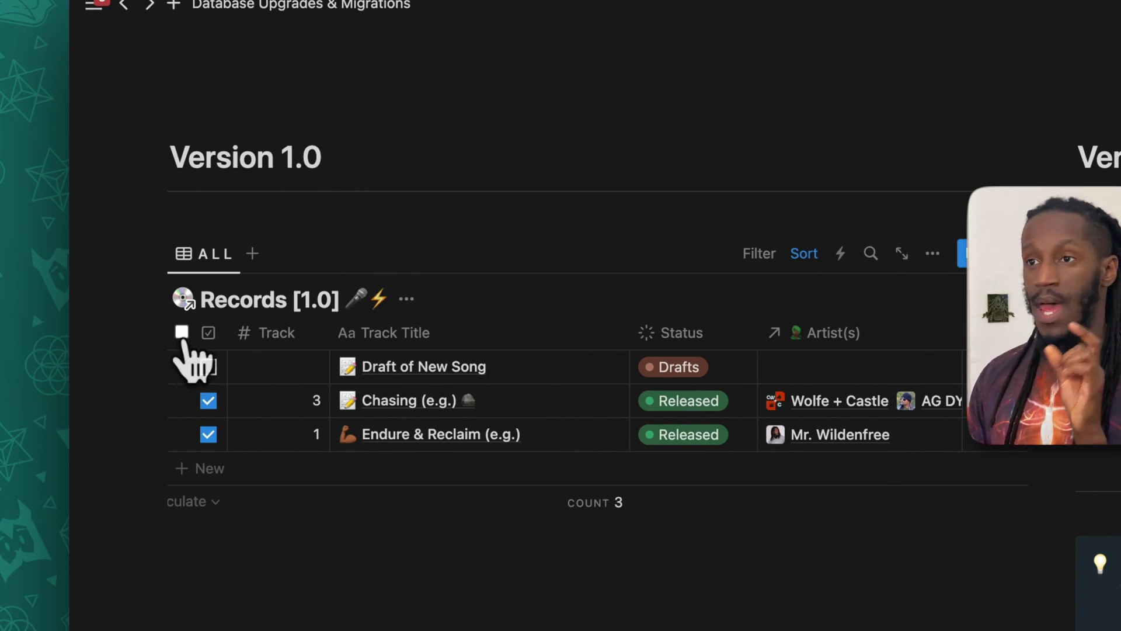
left_click(182, 335)
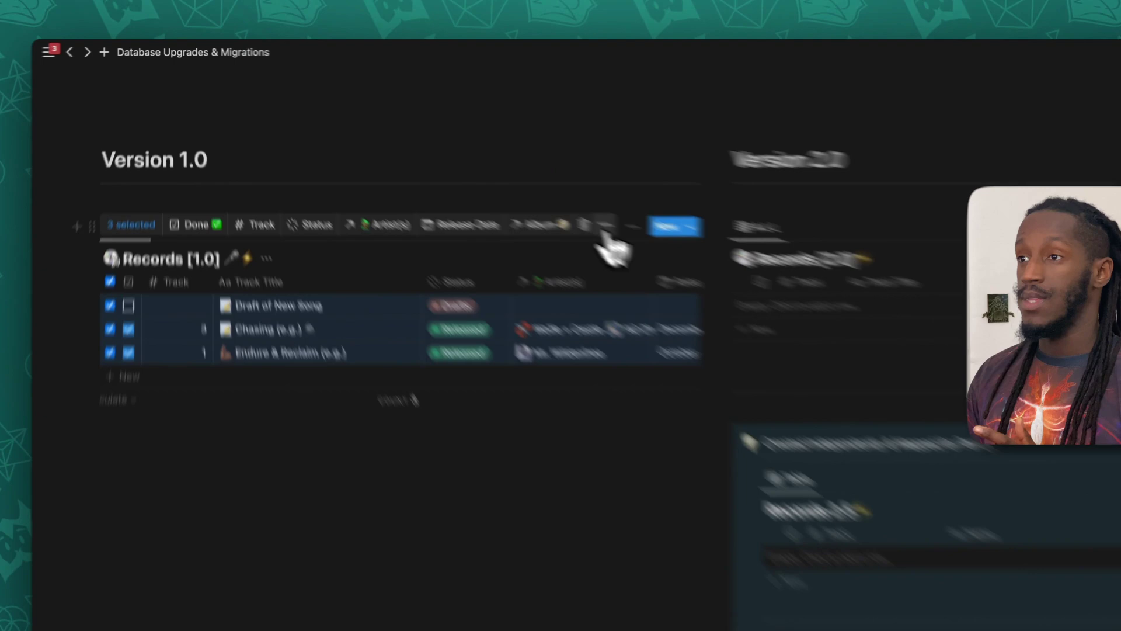
left_click(511, 178)
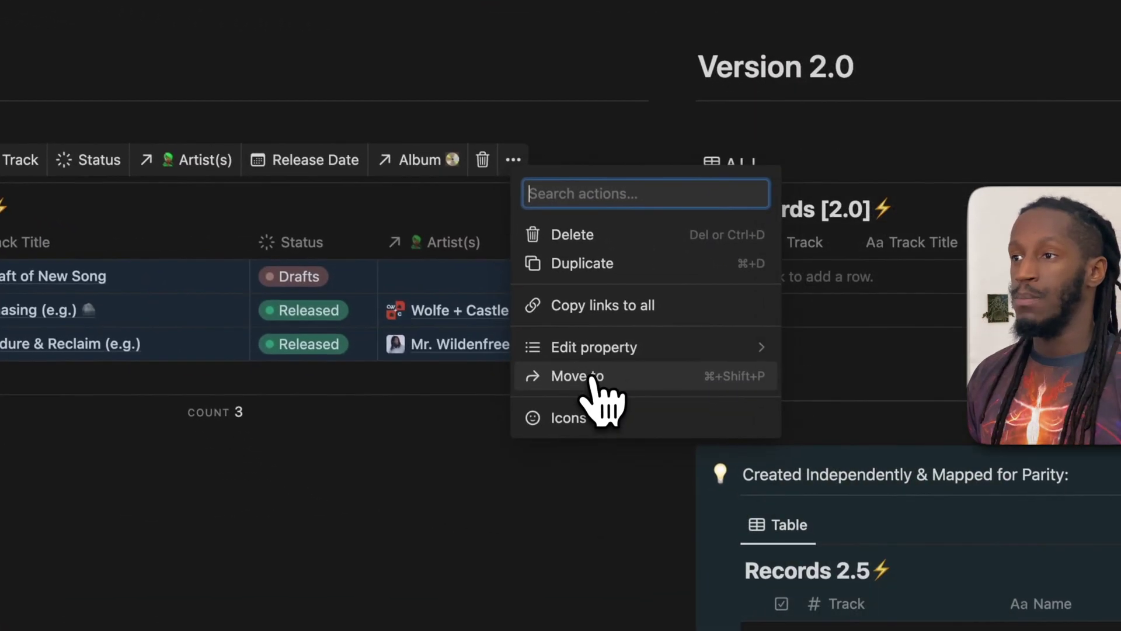
left_click(591, 380)
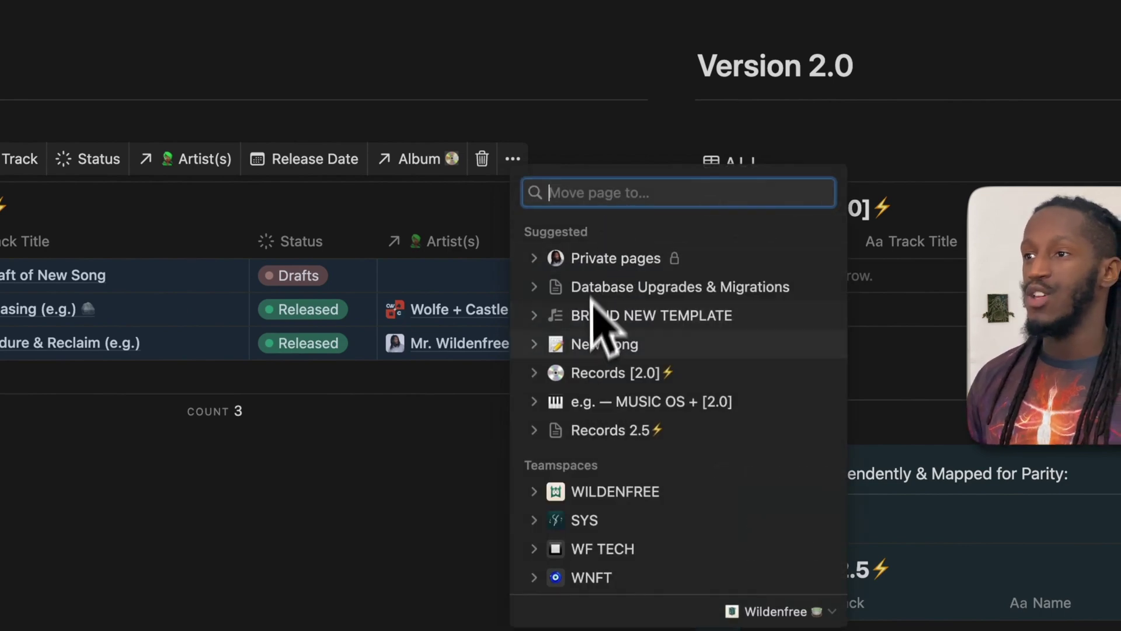
type("Record 2.0")
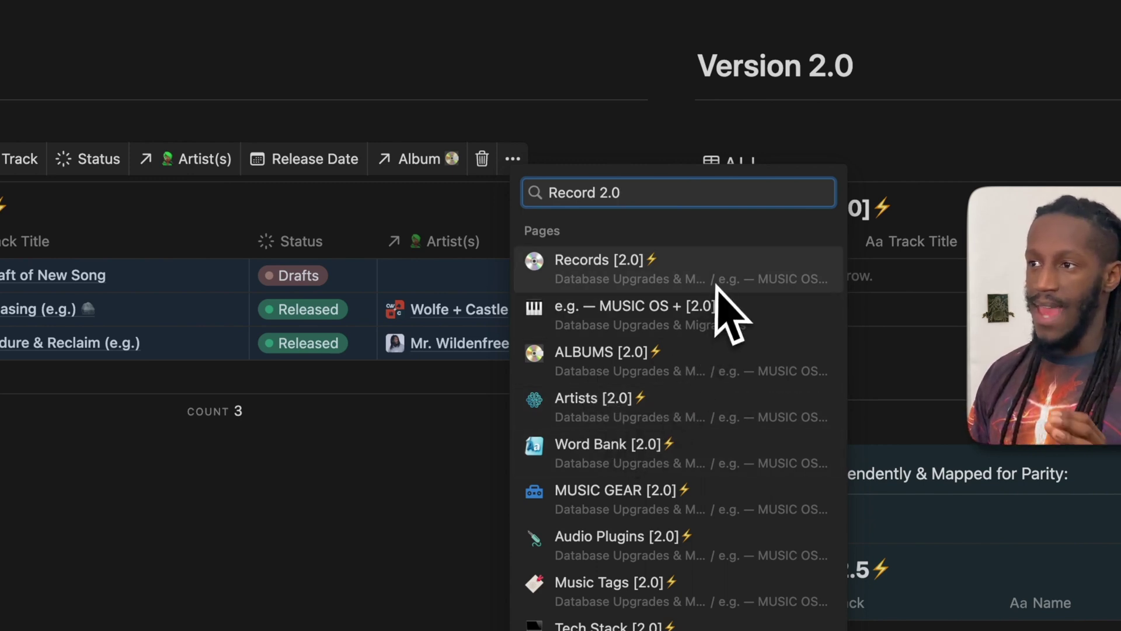
key("Up")
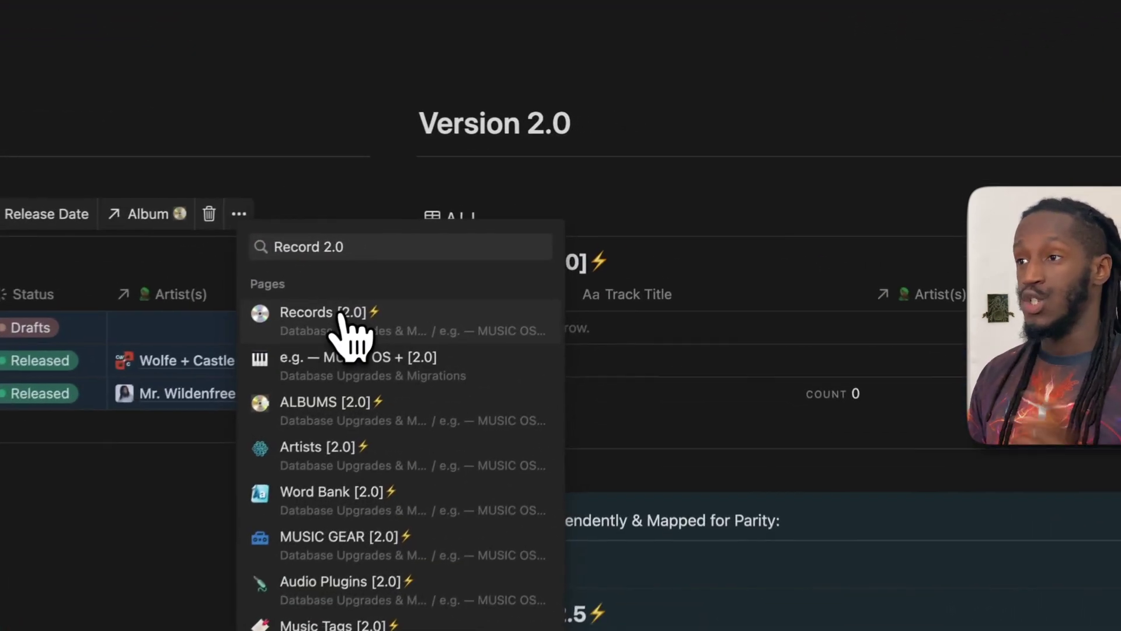
left_click(536, 228)
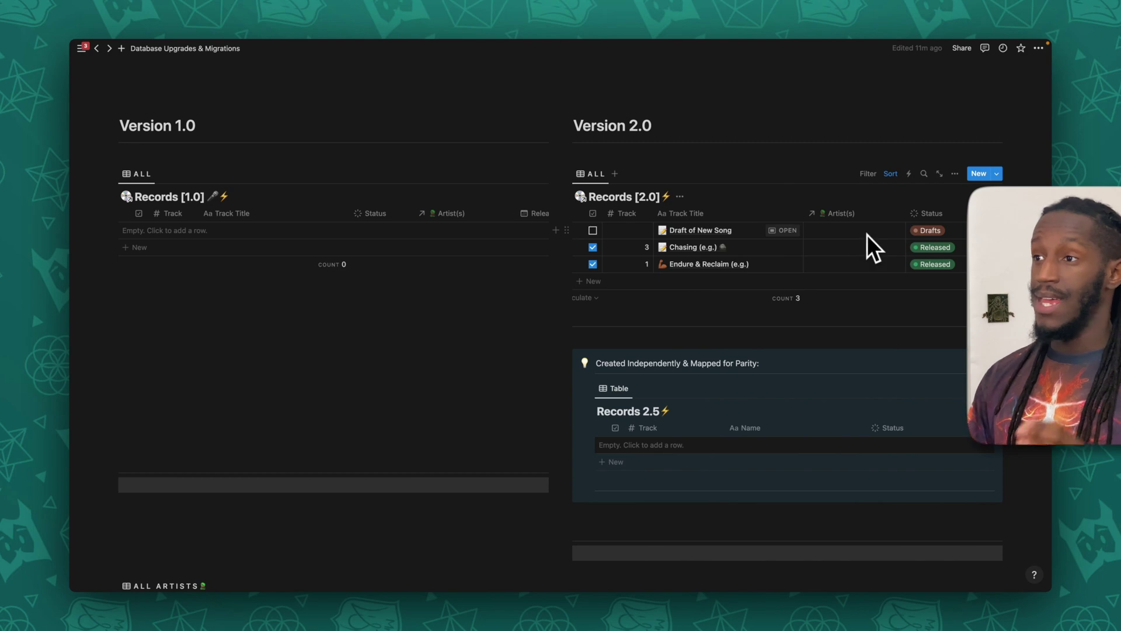
Insert two blank lines above the divider between the Records [1.0] and Artists [1.0] tables.
scroll(864, 237, "down", 10)
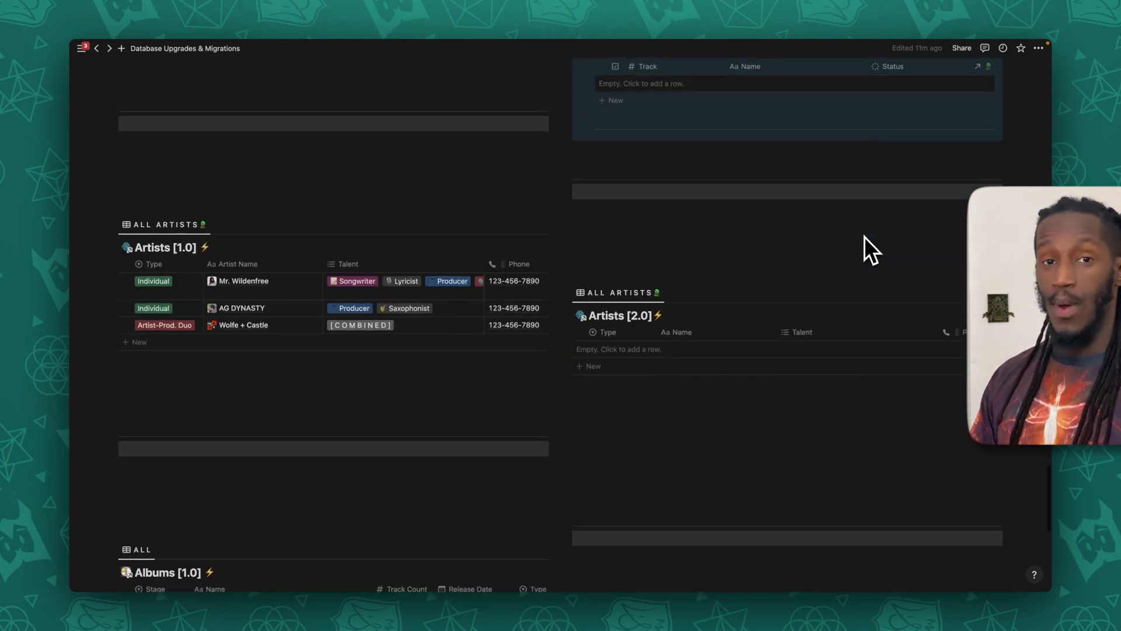
left_click(391, 82)
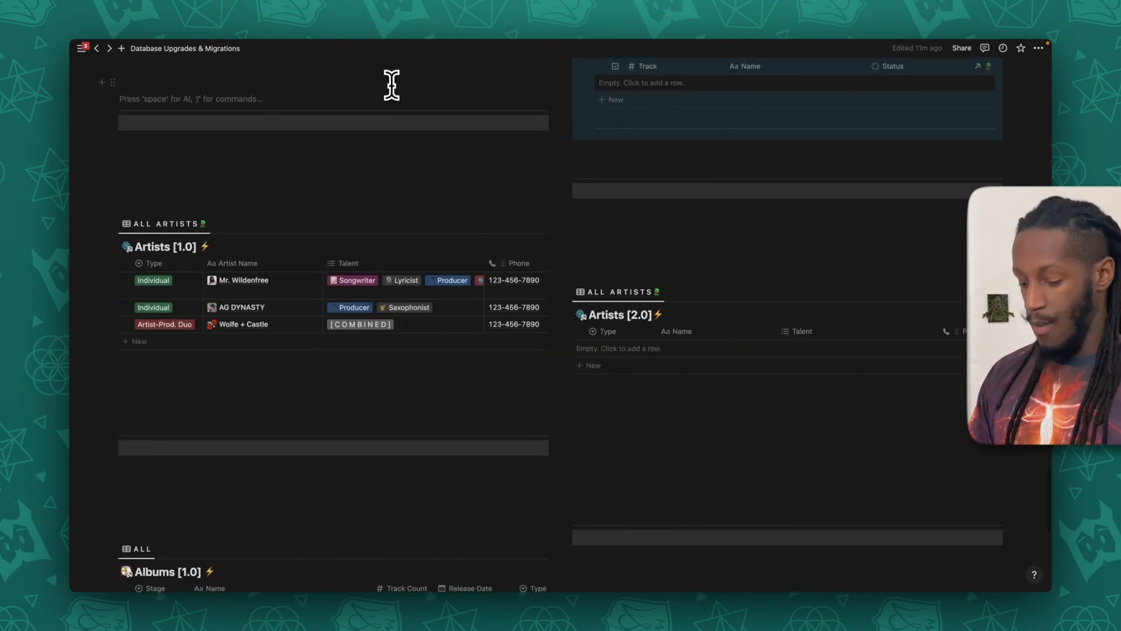
key("Return")
key("Return")
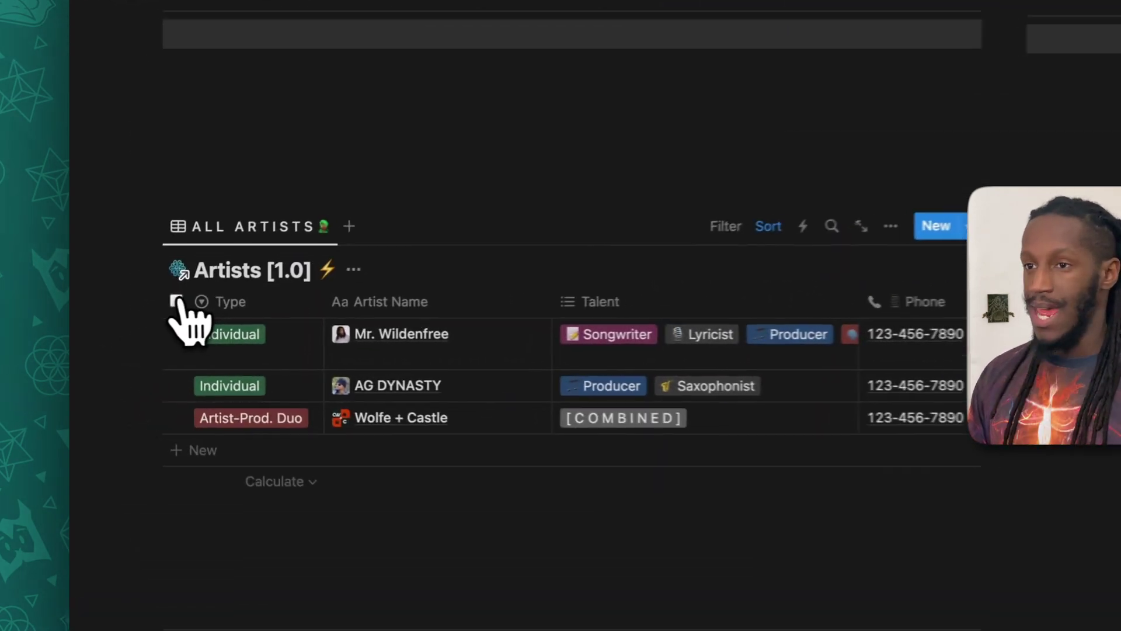
Move all three Artists [1.0] entries into Artists [2.0], and check the artist relations in Records [2.0].
left_click(181, 299)
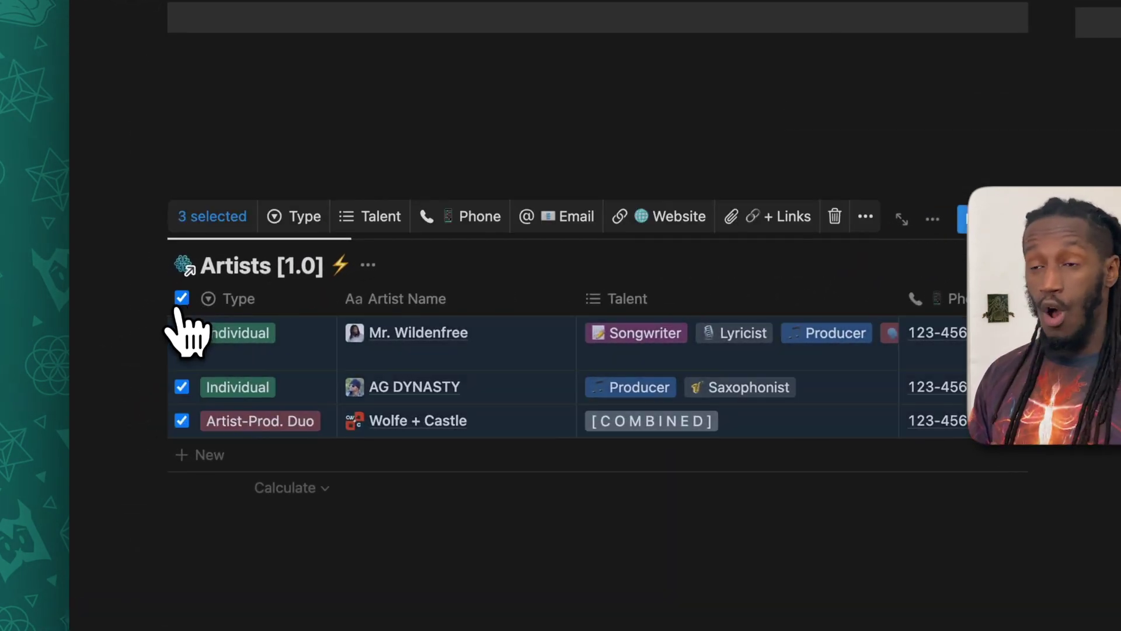
left_click(864, 216)
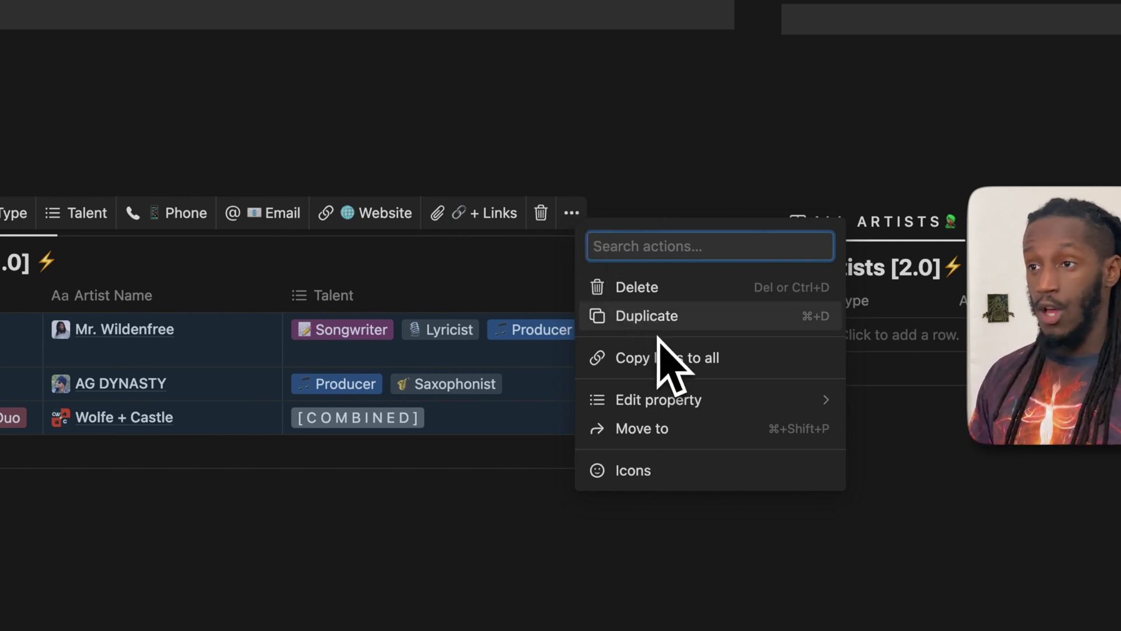
left_click(658, 431)
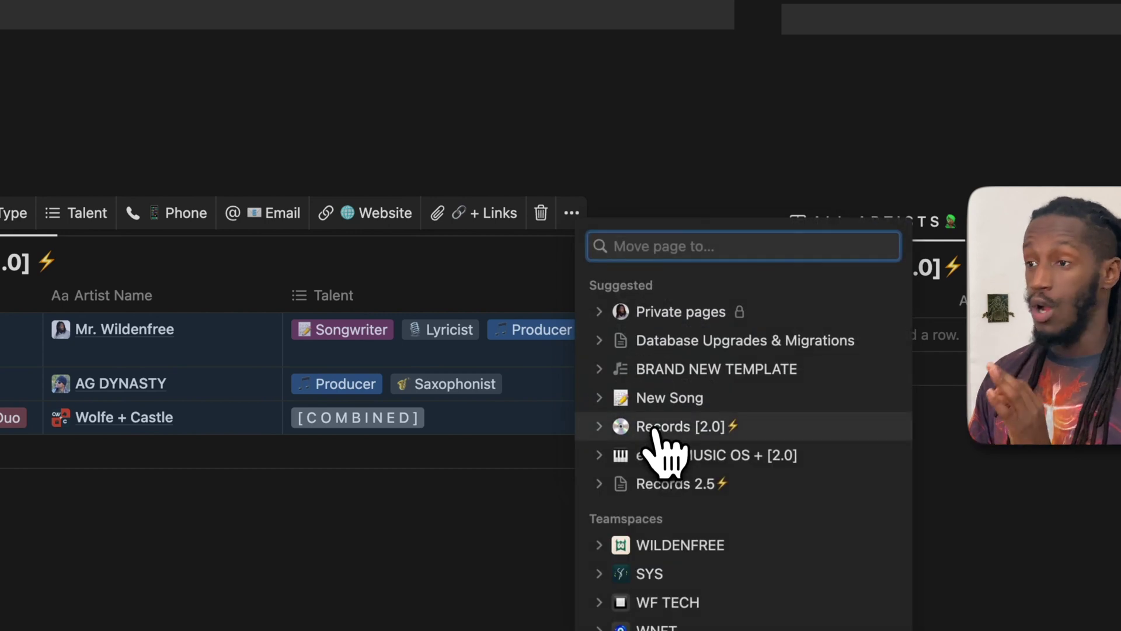
type("artists 2.")
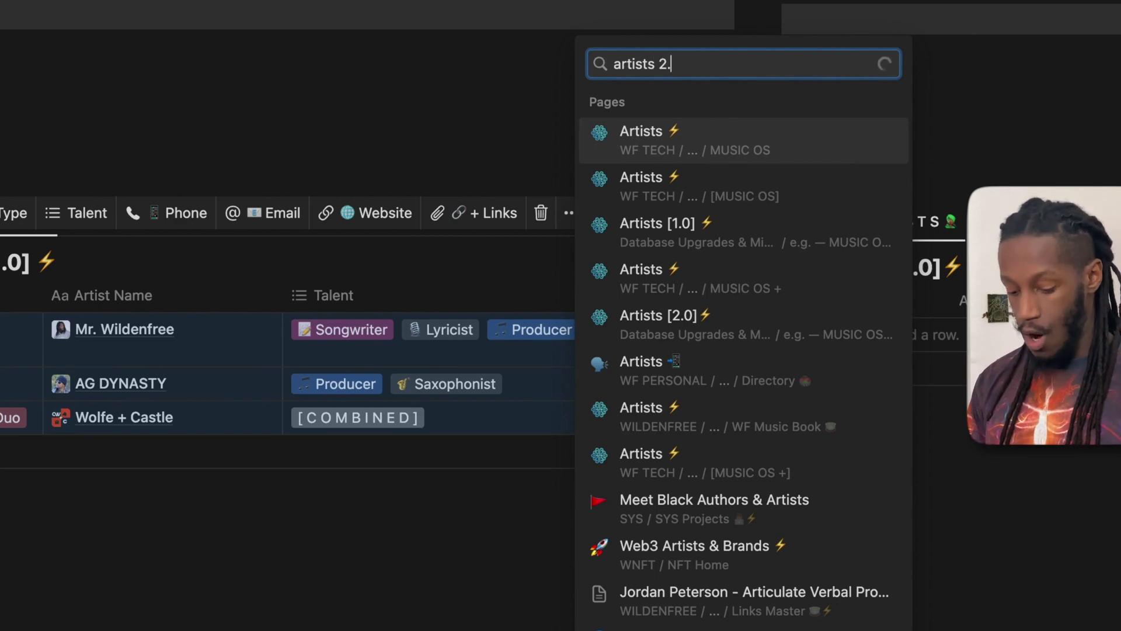
key("Return")
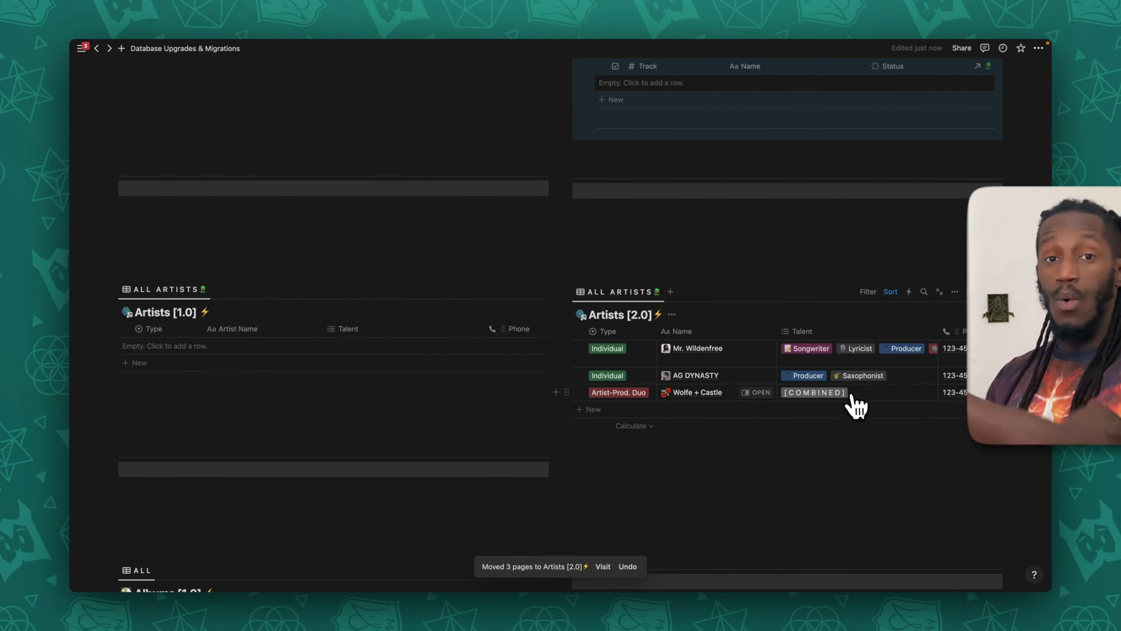
scroll(852, 394, "up", 5)
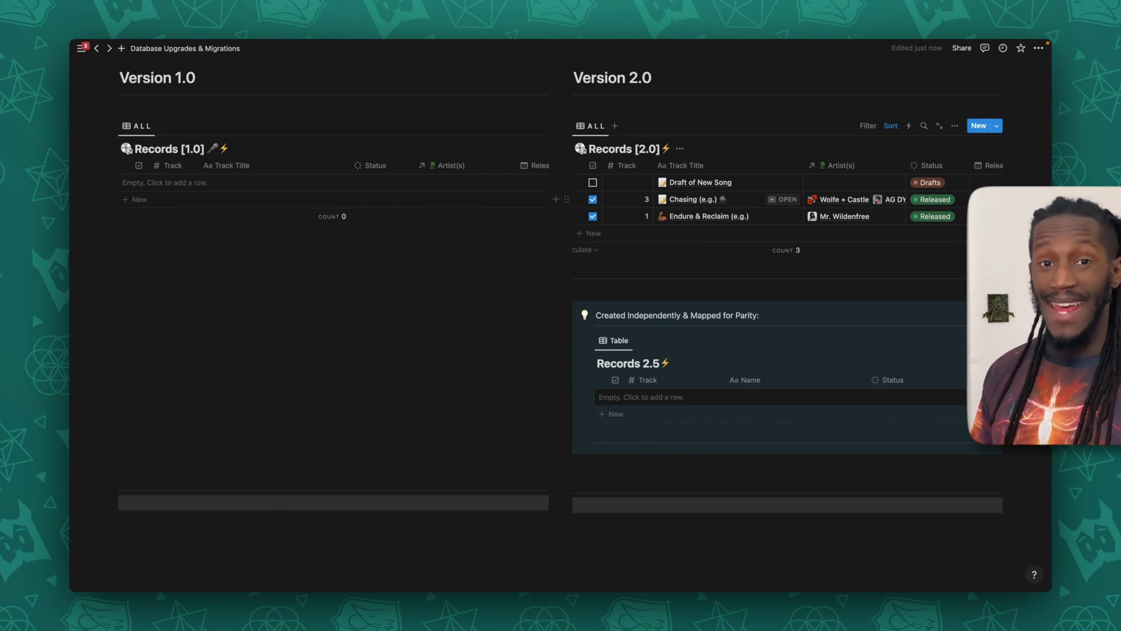
Undo the transfers of the artist and record entries and the added blank lines.
key("super+z")
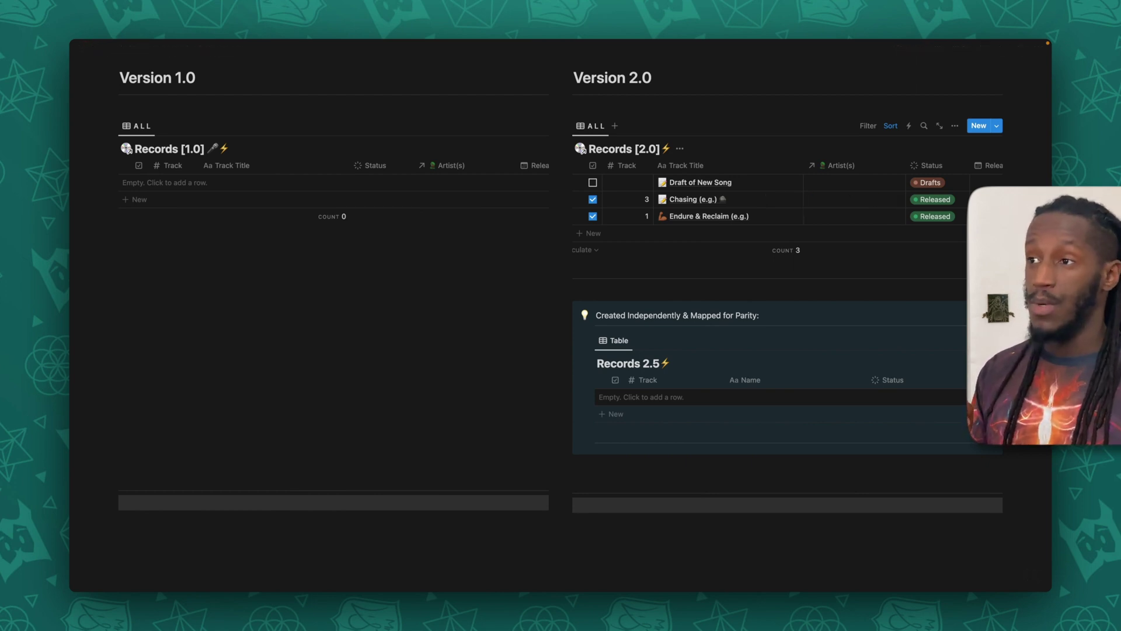
key("super+z")
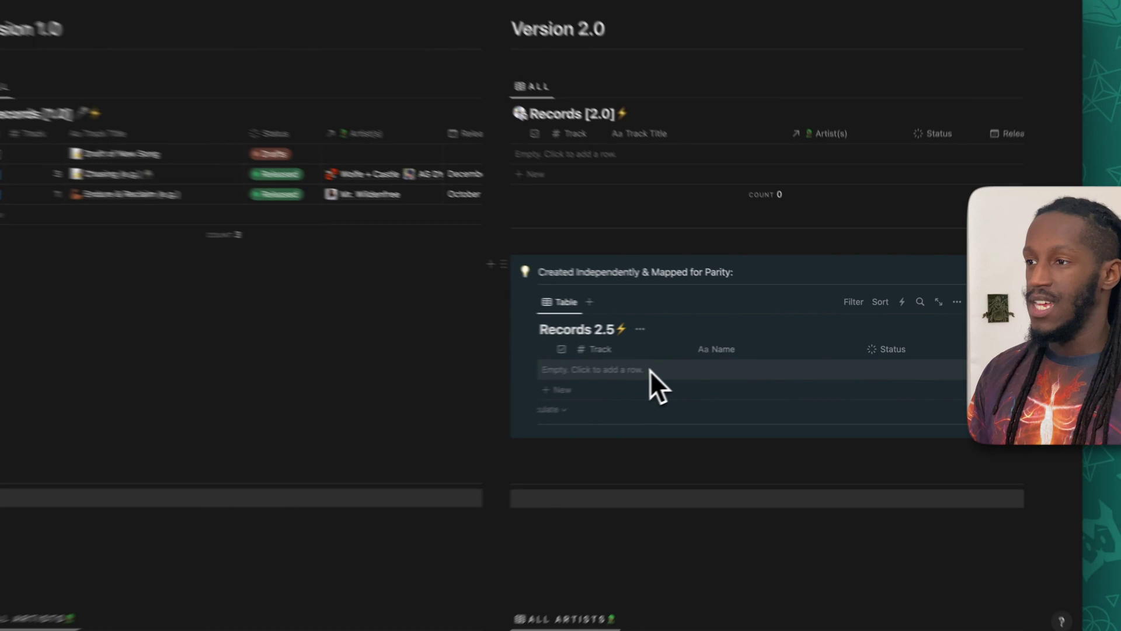
Review the properties of Records 2.5, and move all three Records [1.0] entries into that independently created database.
scroll(686, 362, "right", 3)
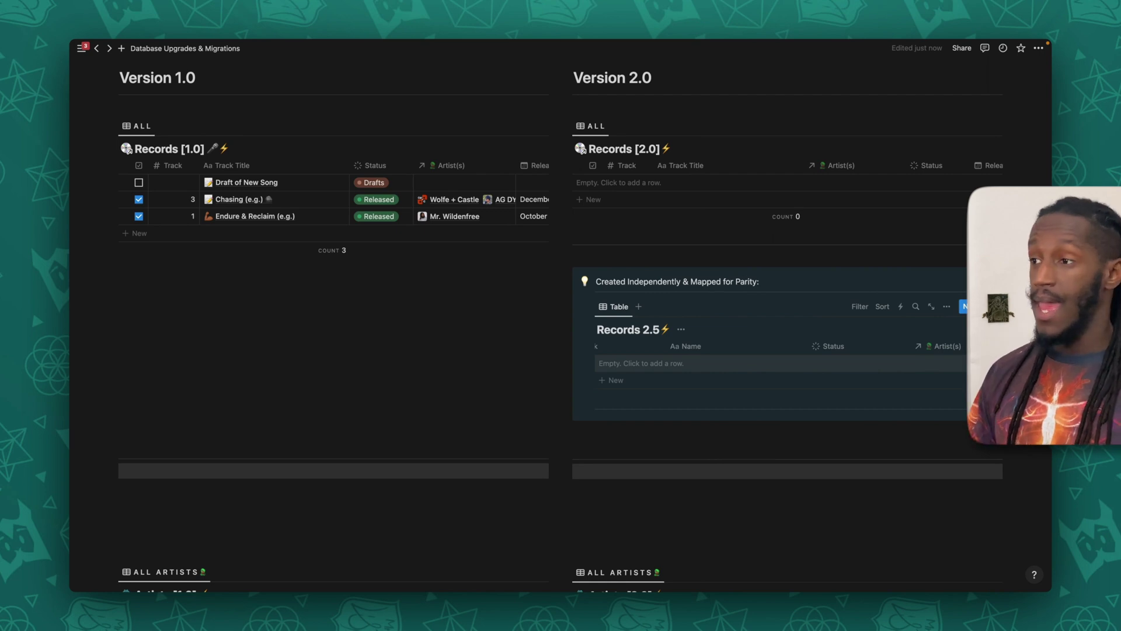
scroll(739, 370, "down", 1)
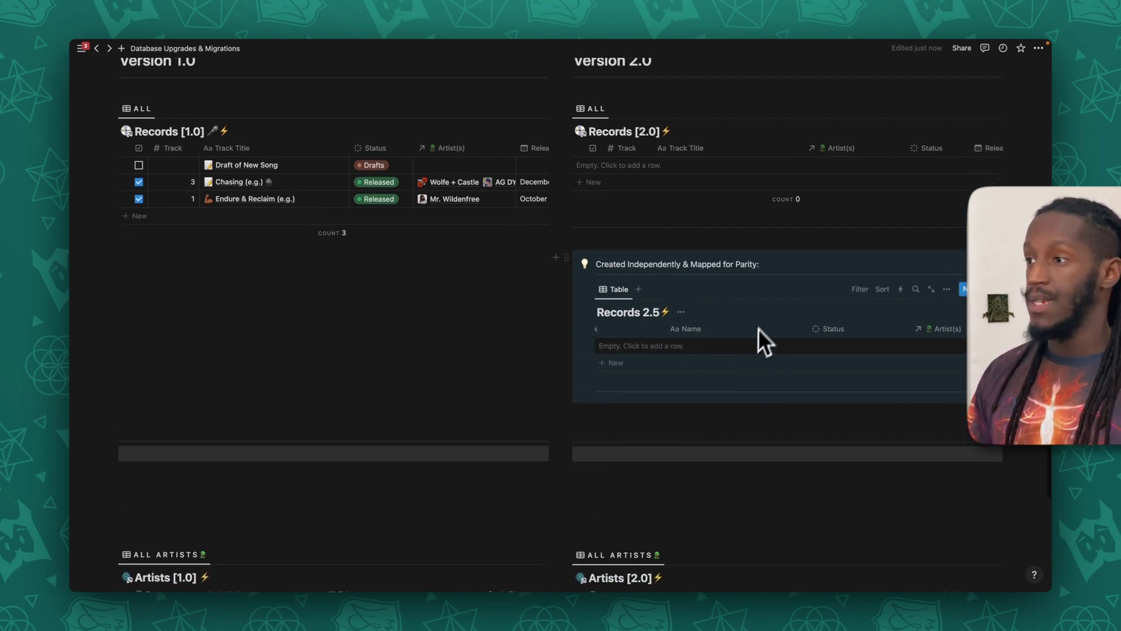
scroll(846, 344, "right", 3)
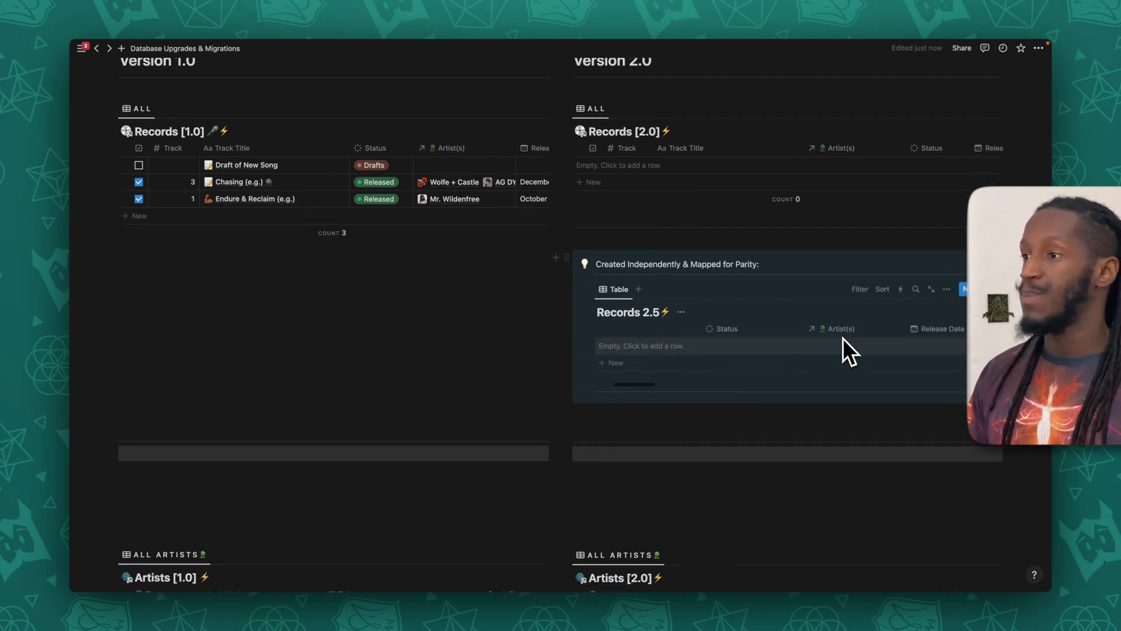
scroll(840, 333, "right", 2)
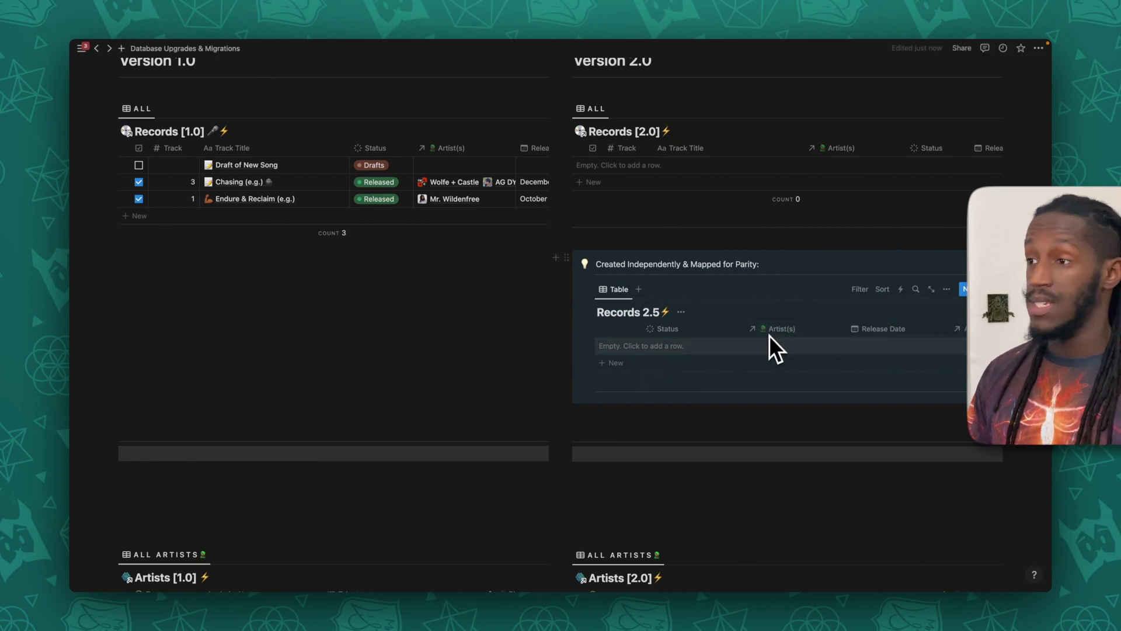
scroll(842, 331, "right", 5)
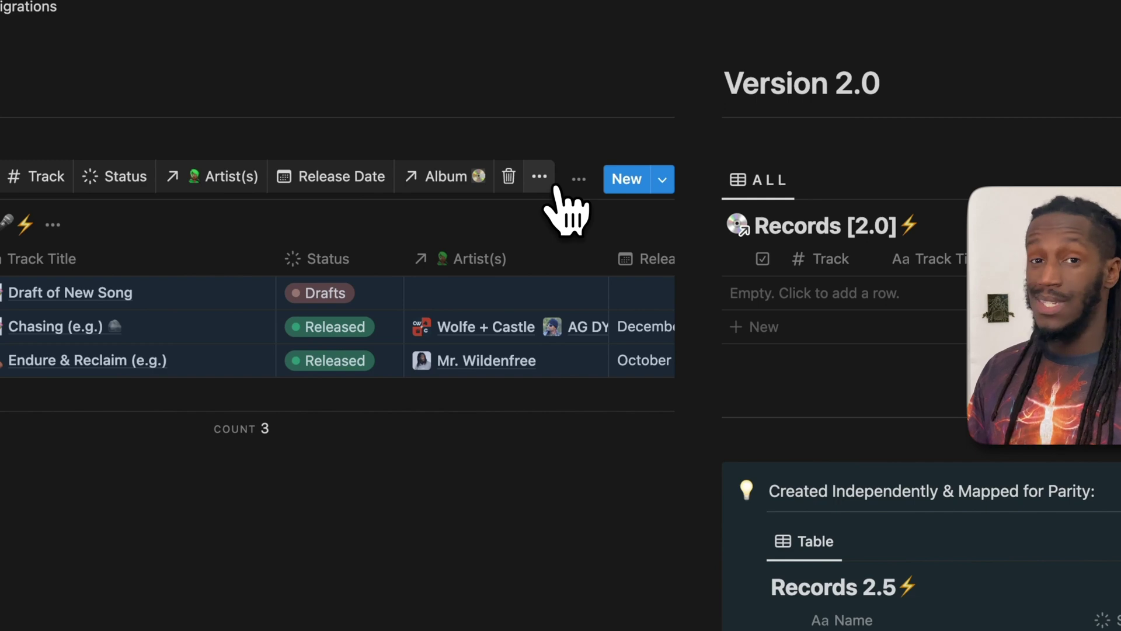
left_click(542, 178)
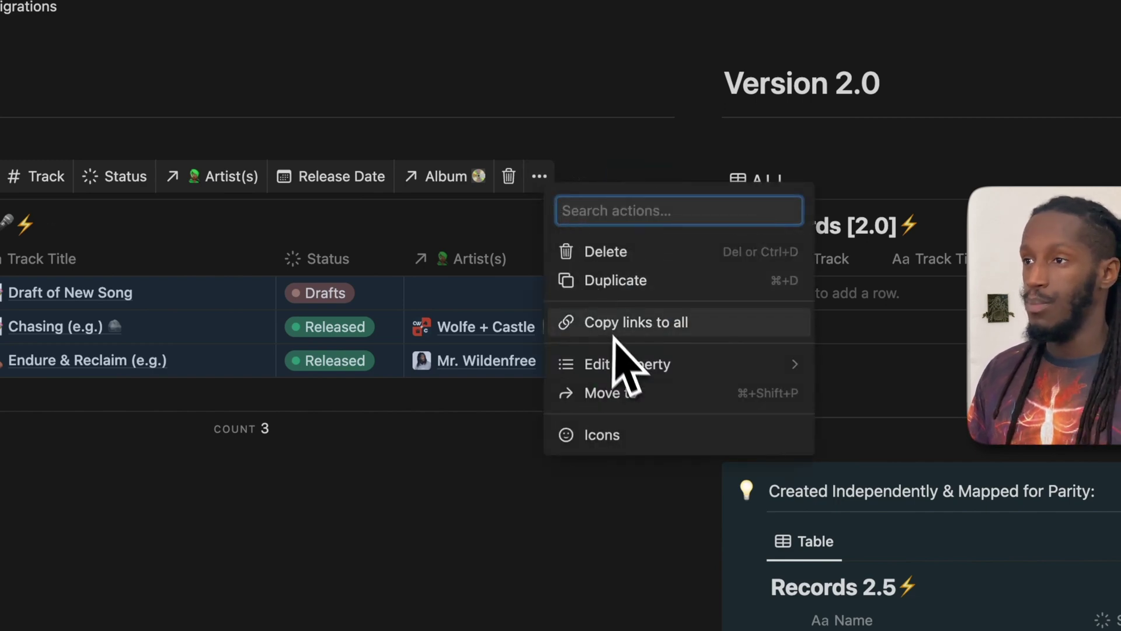
left_click(622, 392)
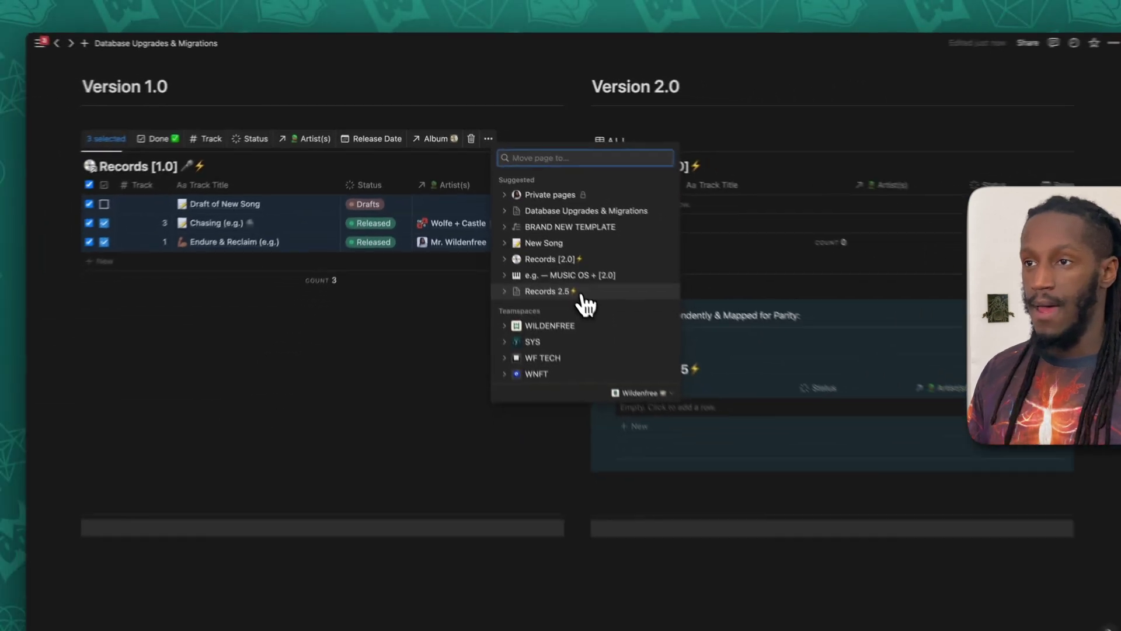
left_click(756, 447)
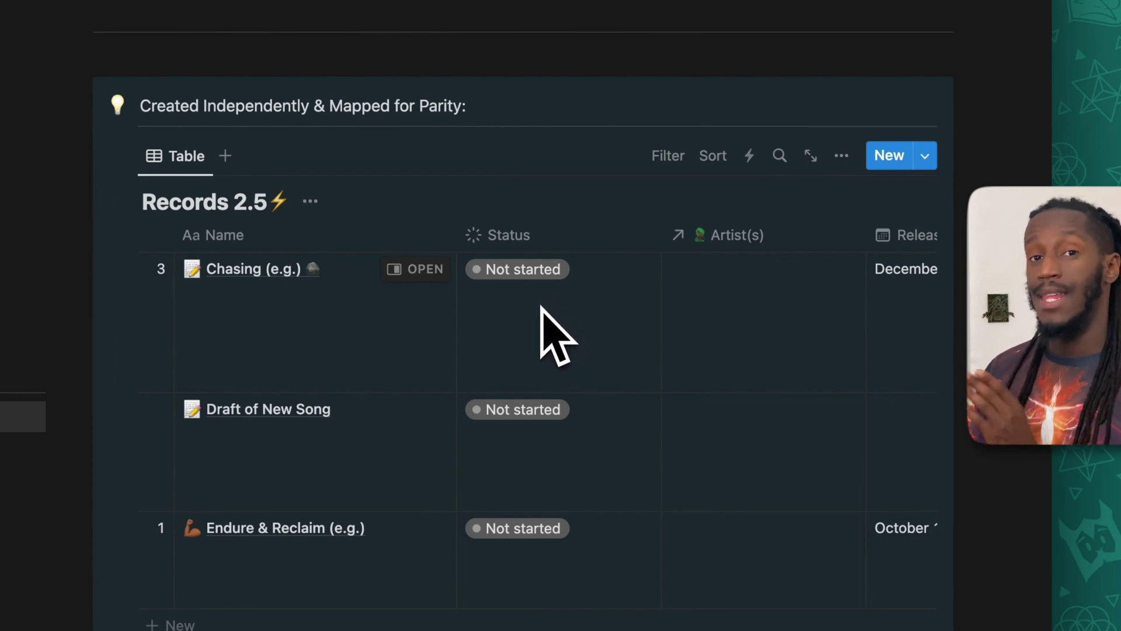
Transfer all three entries of Artists [1.0] to Artists [2.0], and check the Artist(s) relation in Records 2.5.
scroll(467, 263, "up", 3)
left_click(417, 157)
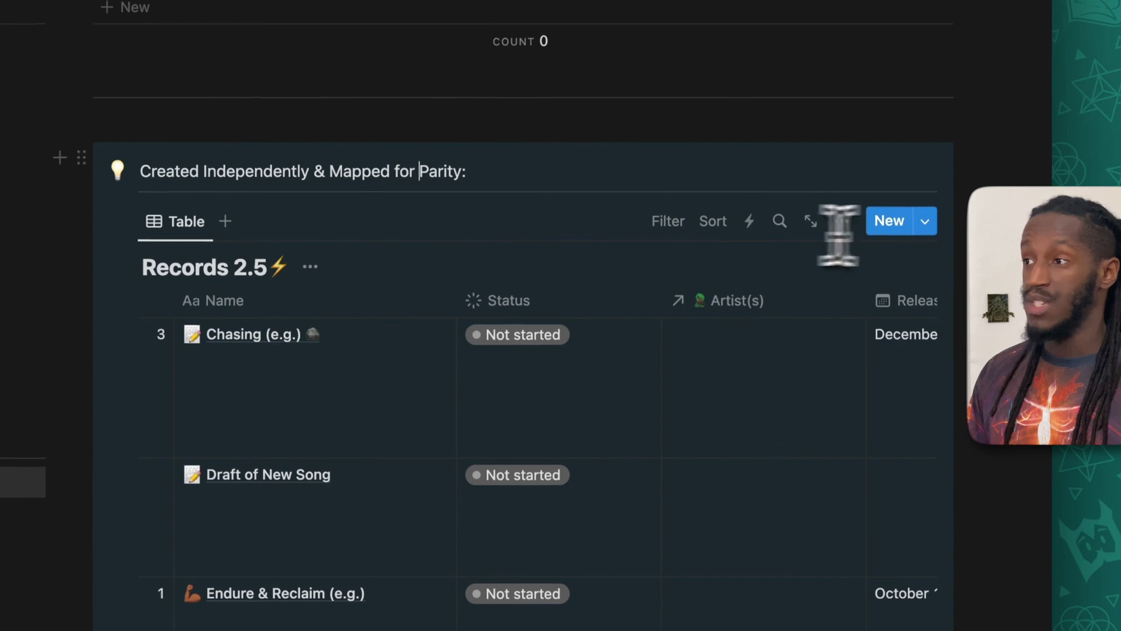
scroll(751, 409, "down", 7)
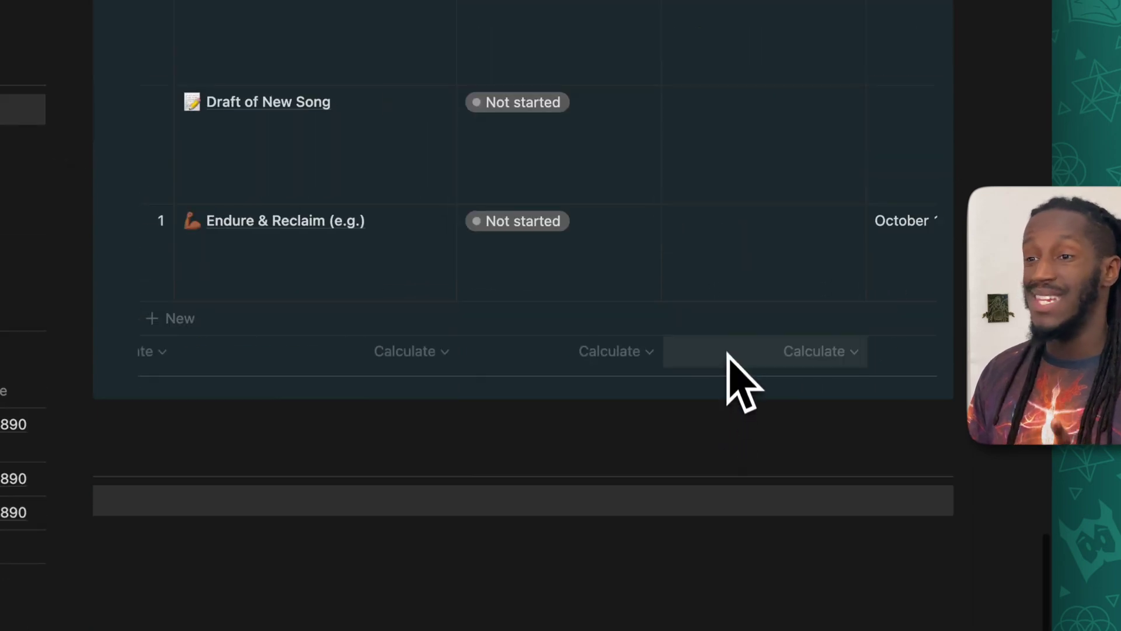
scroll(728, 351, "down", 1)
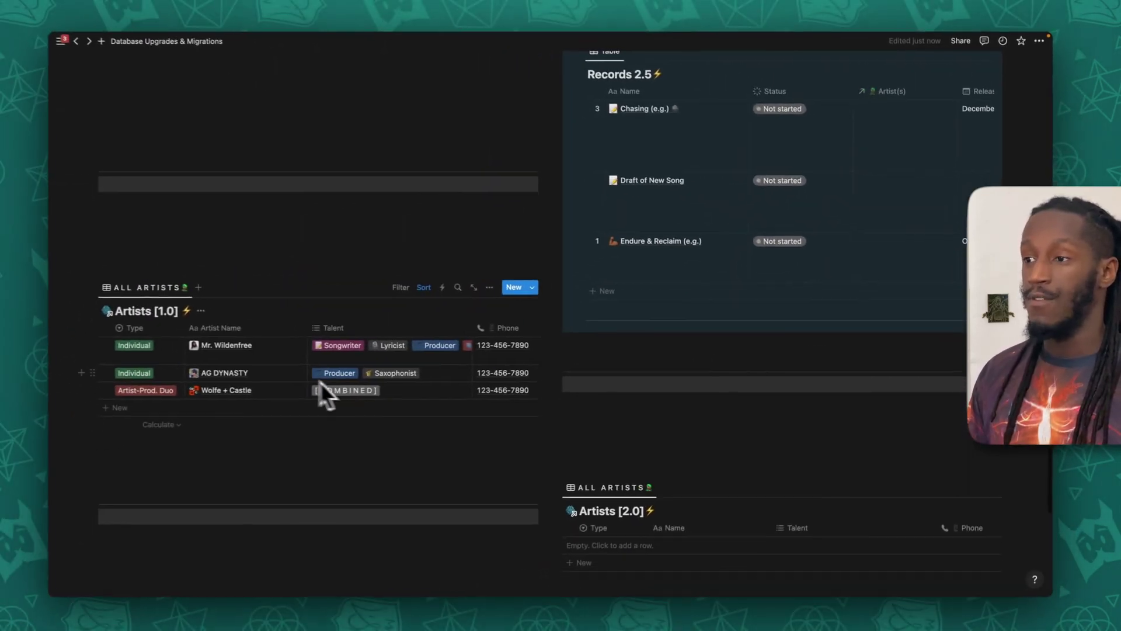
scroll(352, 386, "down", 1)
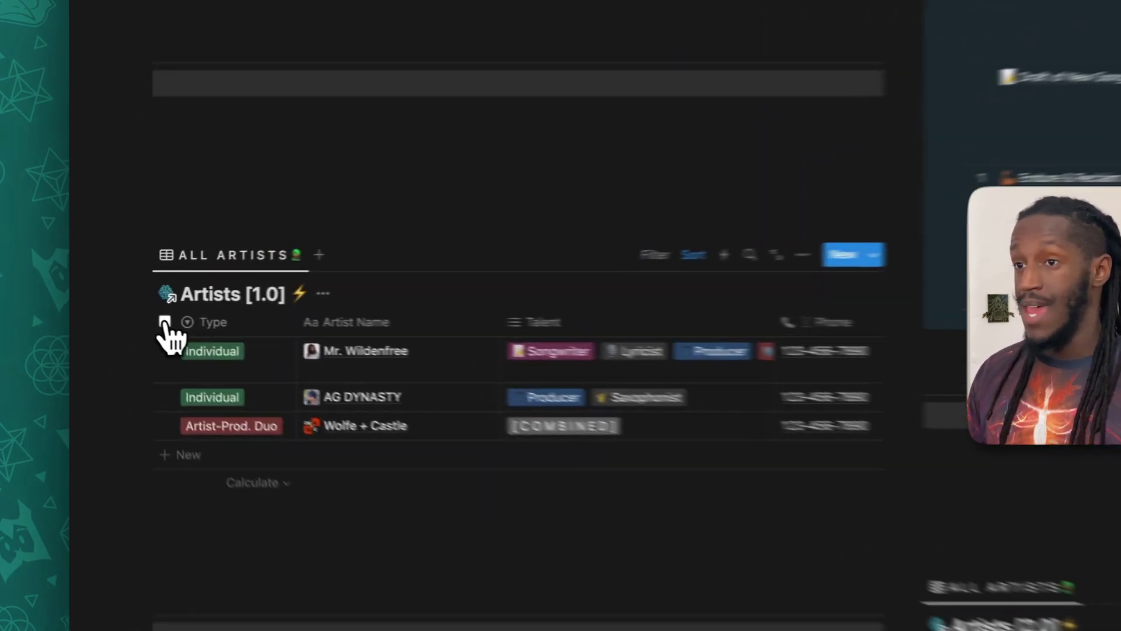
left_click(125, 309)
left_click(853, 245)
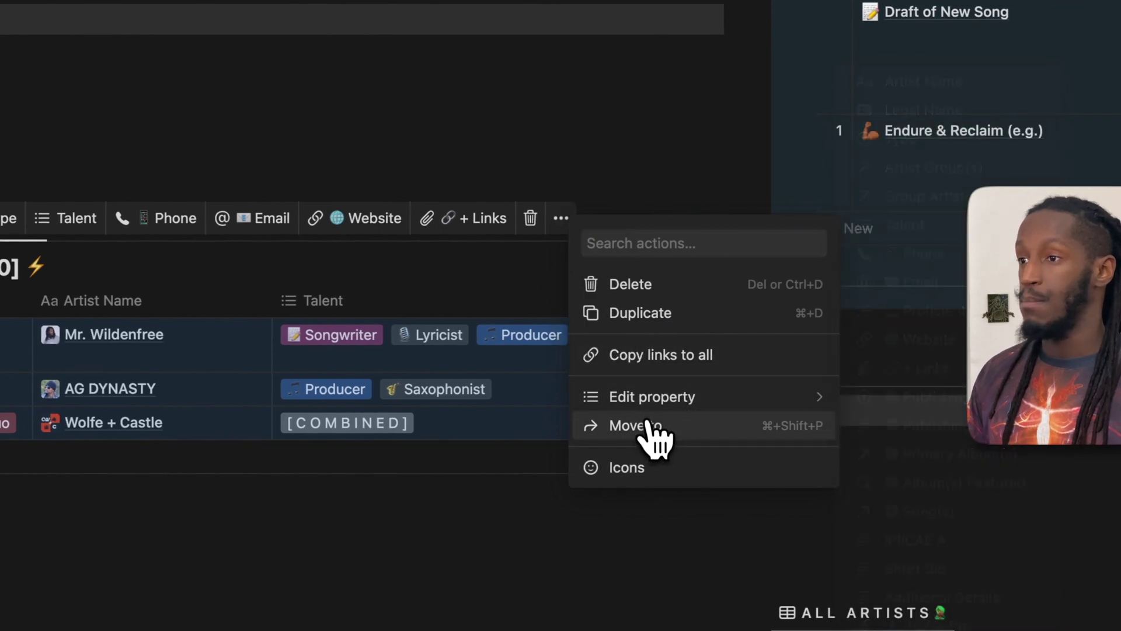
left_click(653, 427)
type("art")
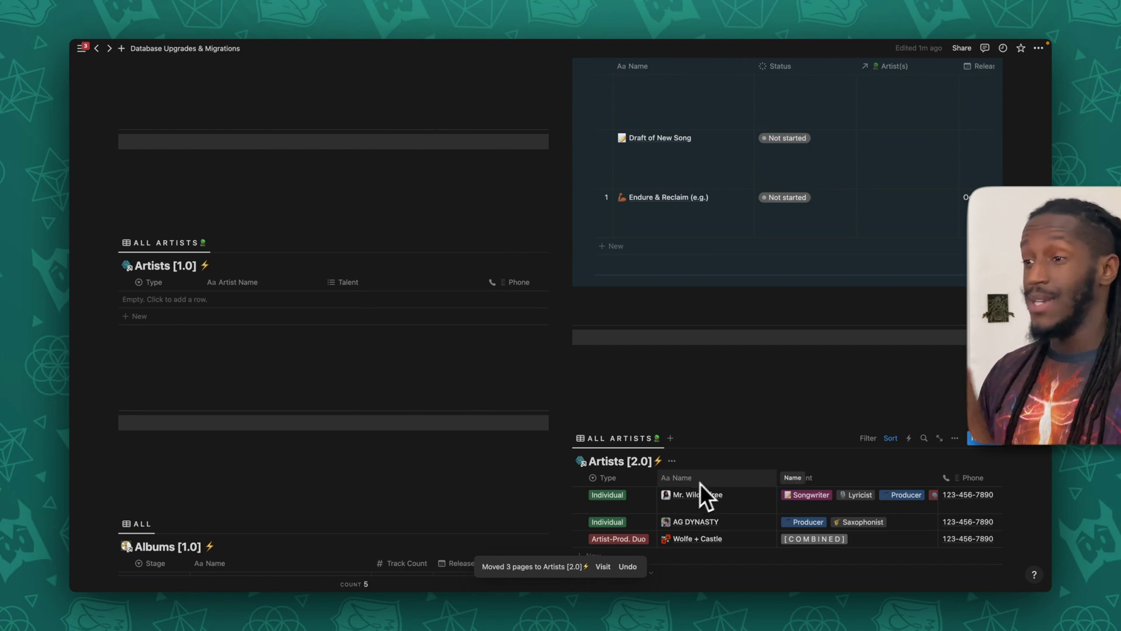
scroll(750, 462, "up", 5)
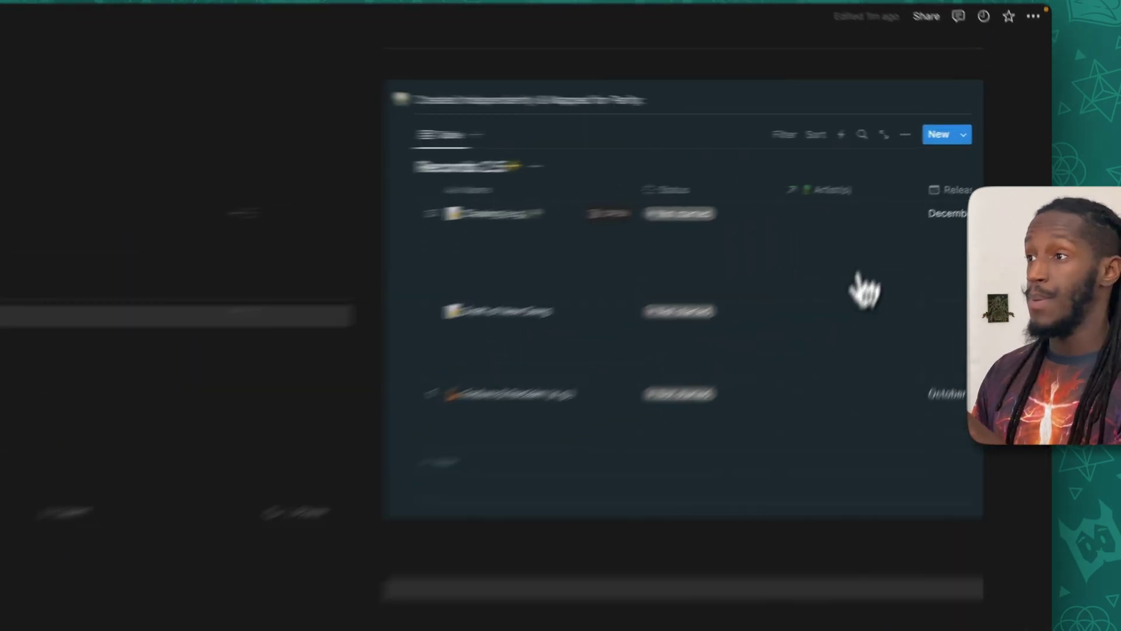
Check the linkable artists for Chasing (e.g.) in Records 2.5, and review the page's notes on duplicating the entire system and migration behaviors.
left_click(868, 234)
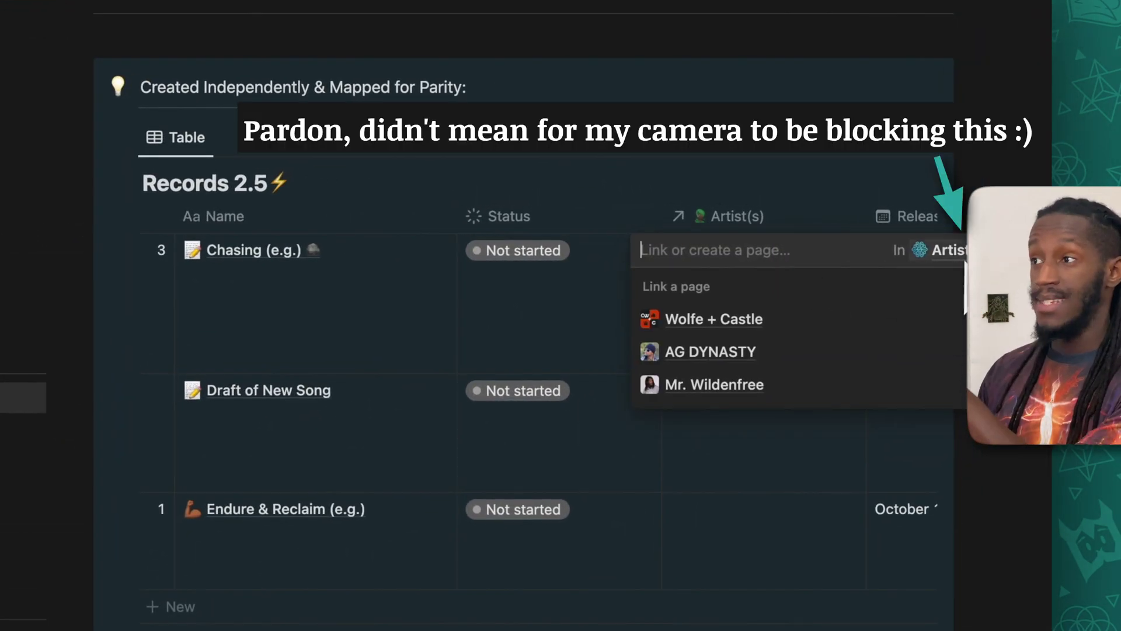
key("Escape")
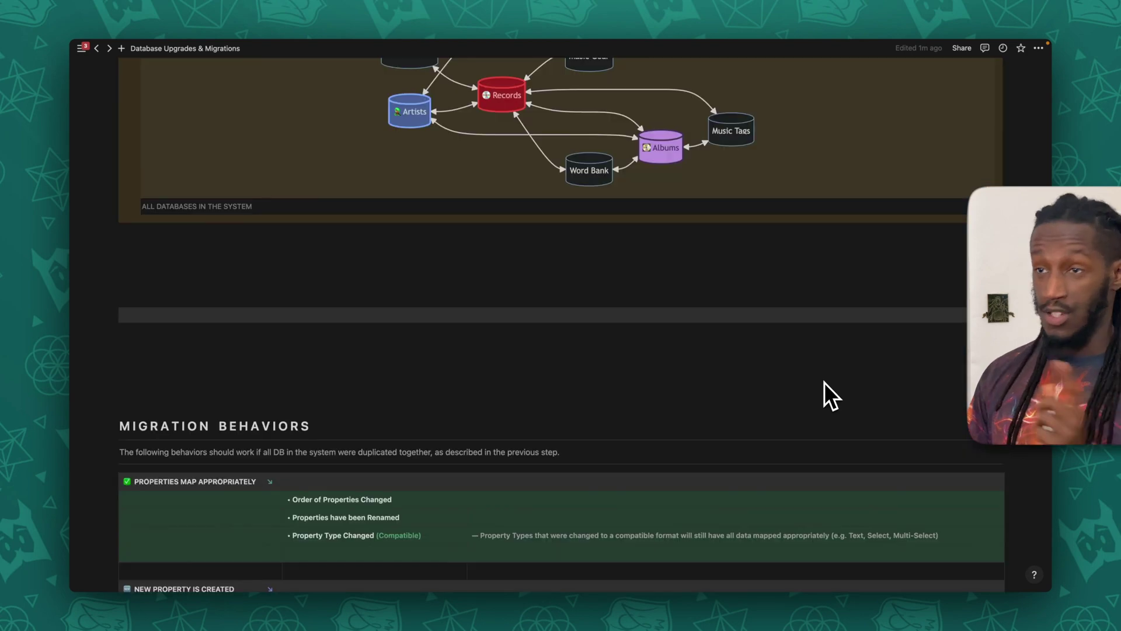
scroll(824, 382, "up", 5)
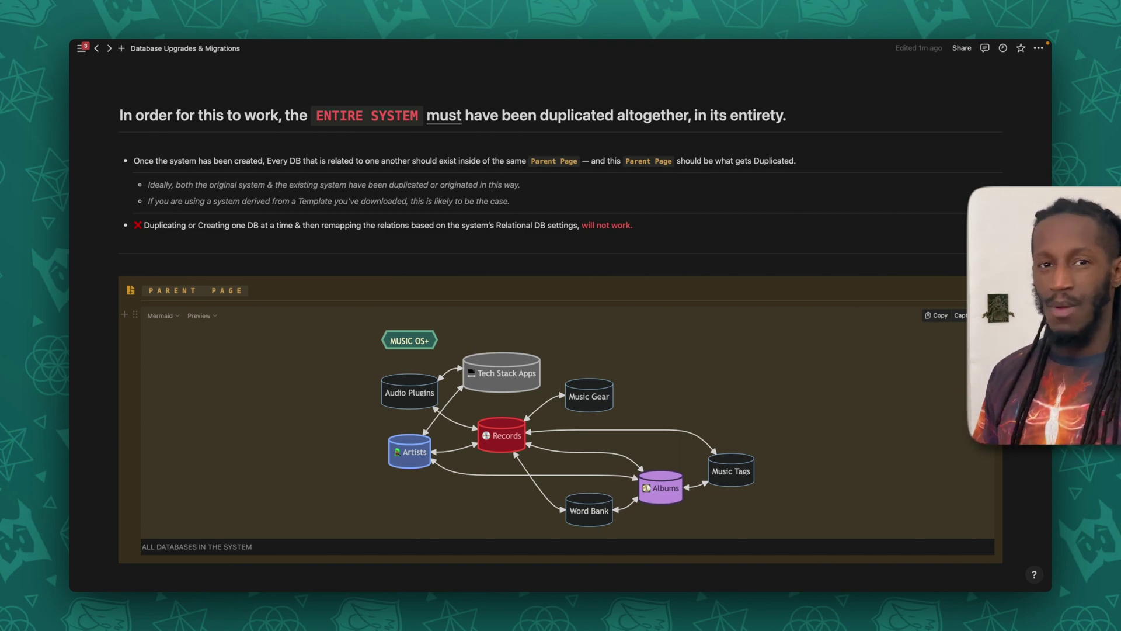
scroll(820, 292, "down", 2)
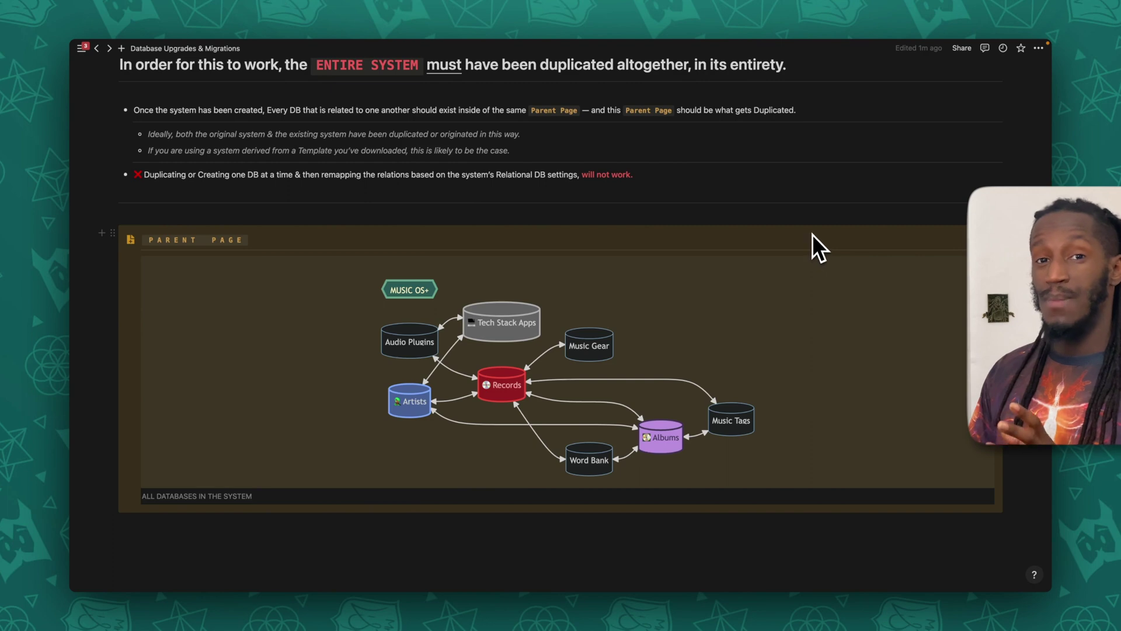
scroll(812, 234, "down", 4)
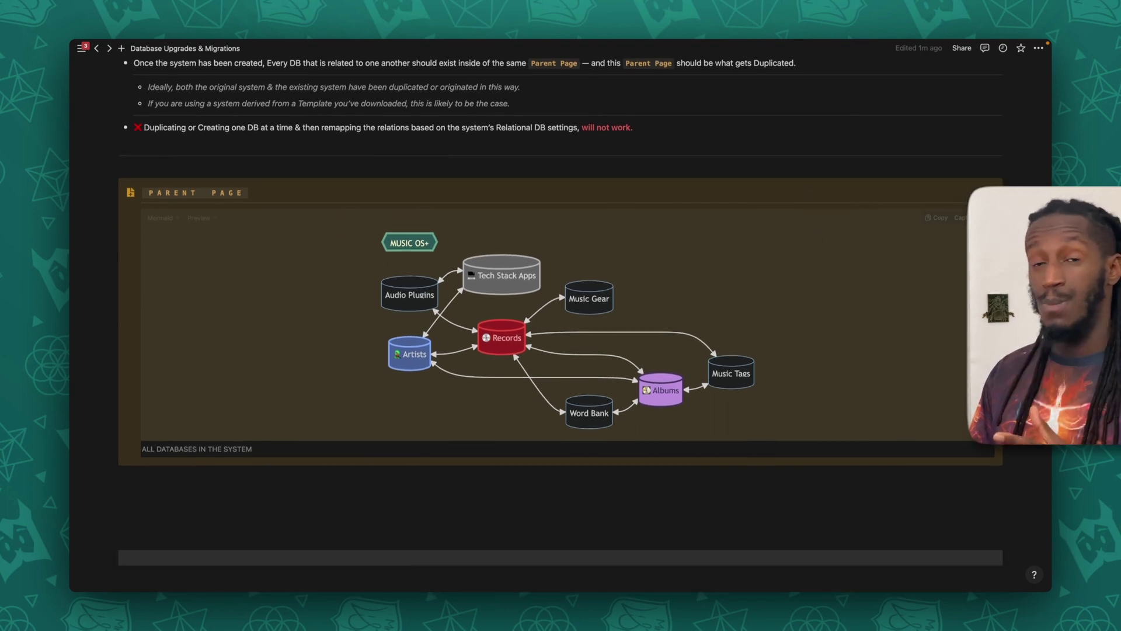
scroll(811, 234, "down", 15)
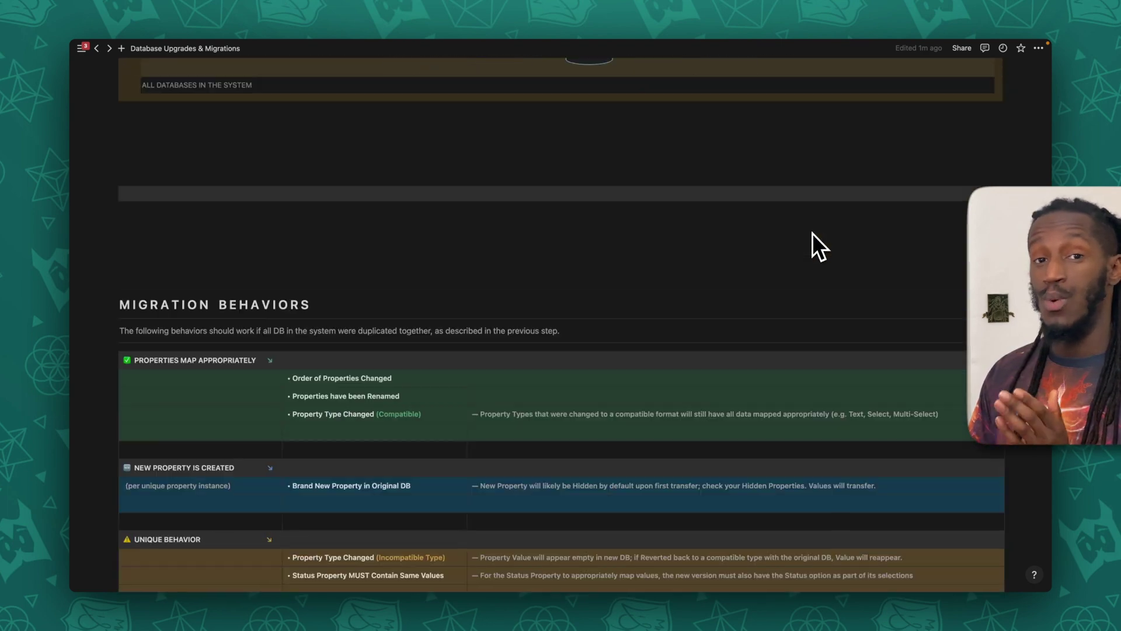
scroll(811, 233, "down", 15)
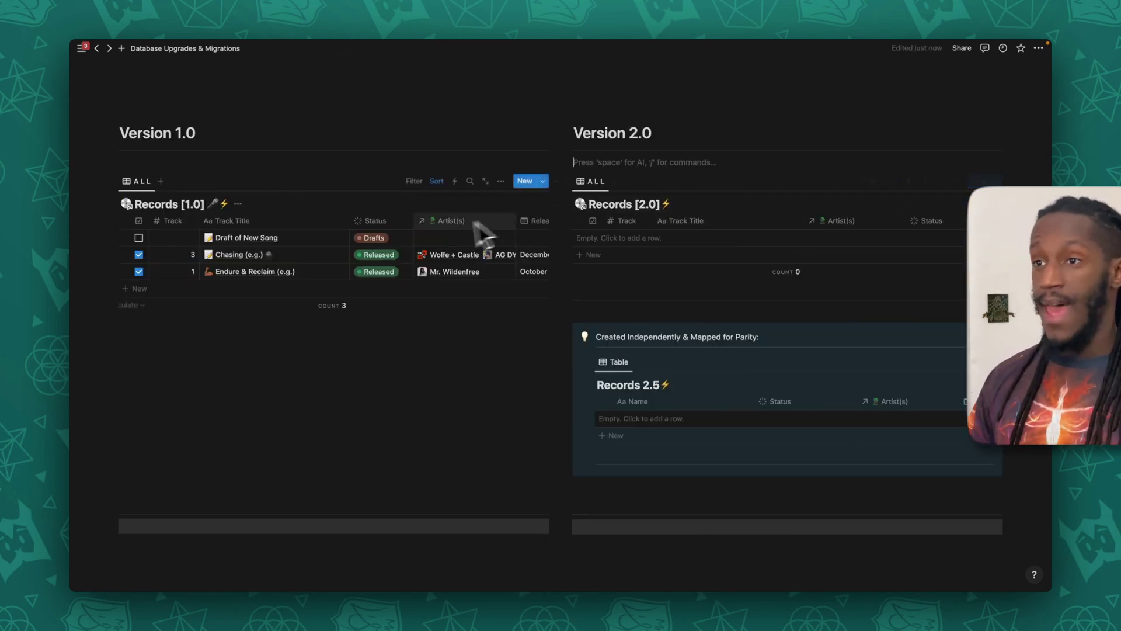
Move all three Records [1.0] entries into the duplicated Records [2.0] database.
left_click(125, 220)
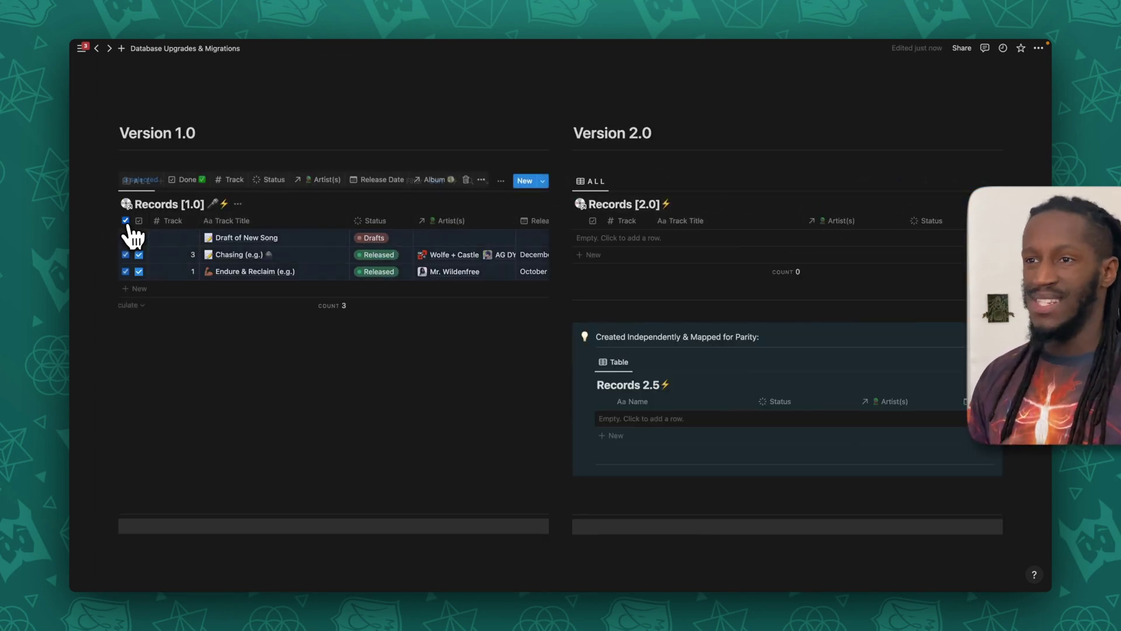
left_click(480, 180)
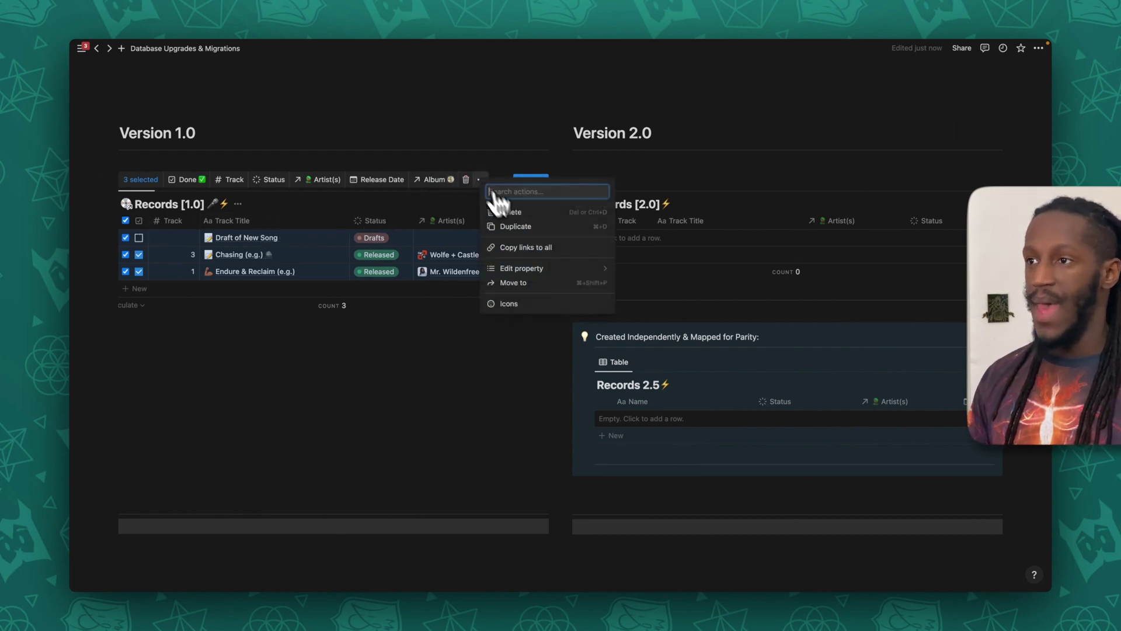
left_click(517, 283)
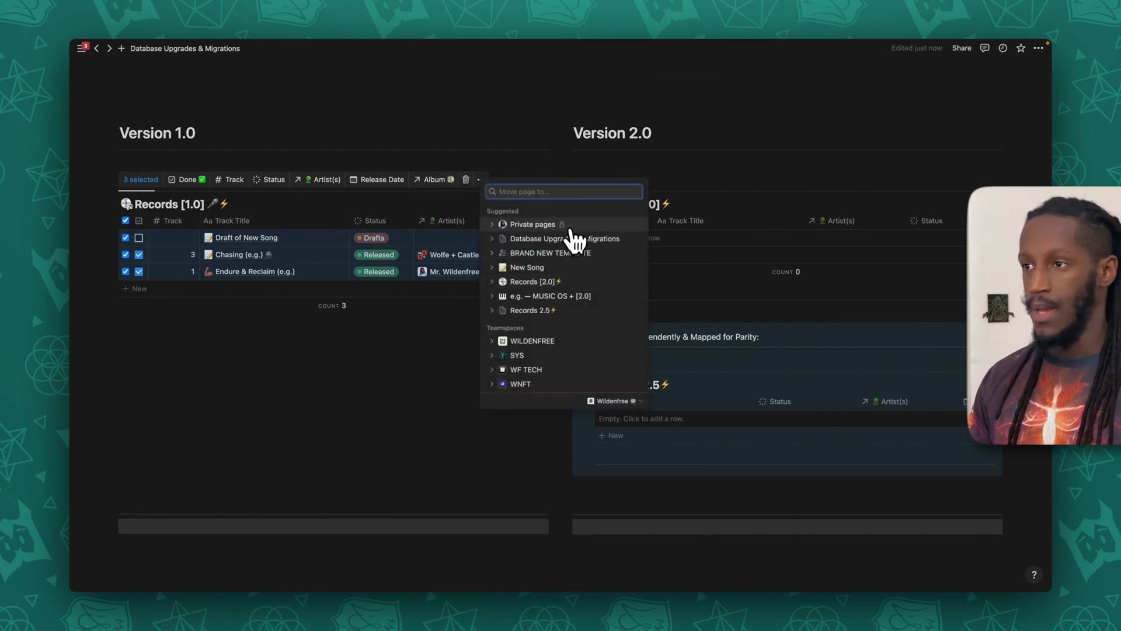
left_click(578, 282)
Move all three Artists [1.0] entries into Artists [2.0], and check the Artist(s) relation in Records [2.0].
scroll(630, 310, "down", 5)
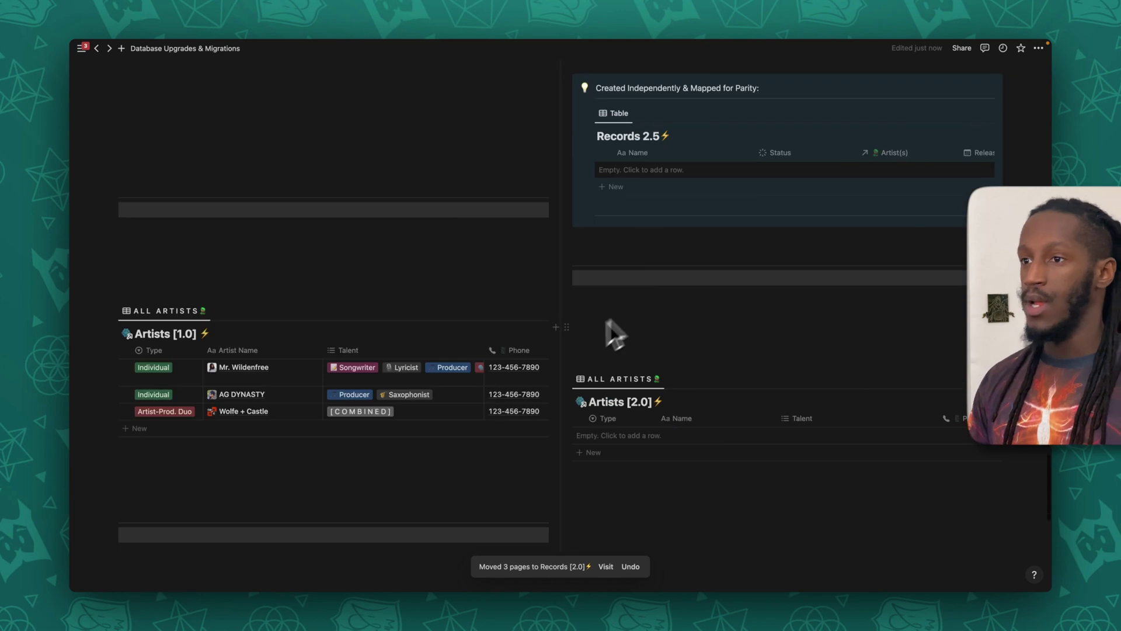
left_click(125, 349)
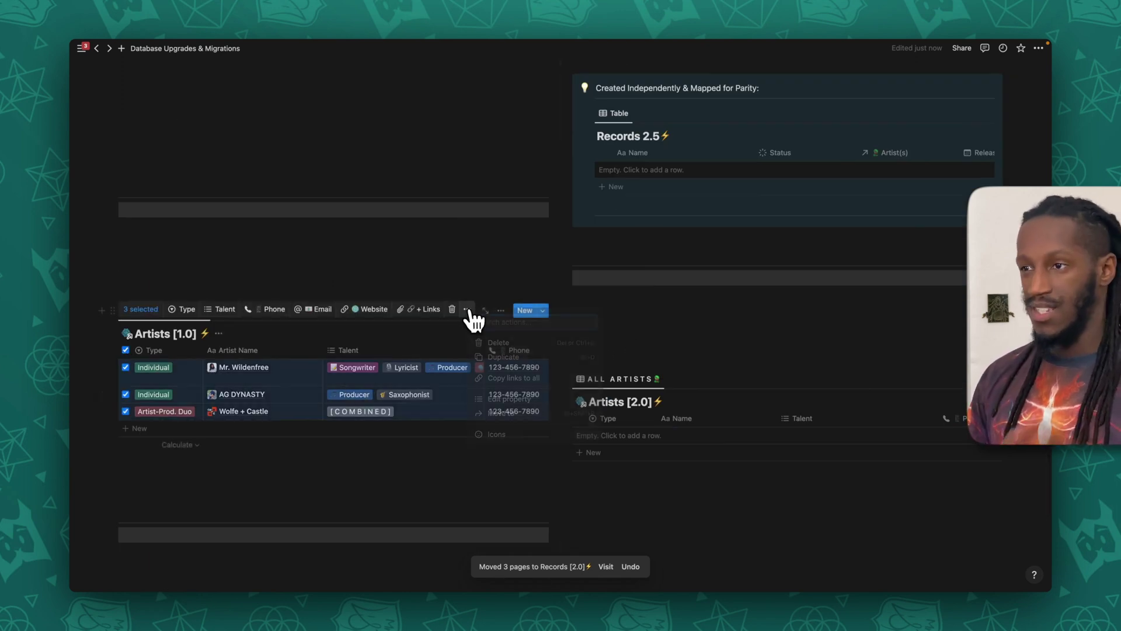
left_click(465, 309)
left_click(508, 414)
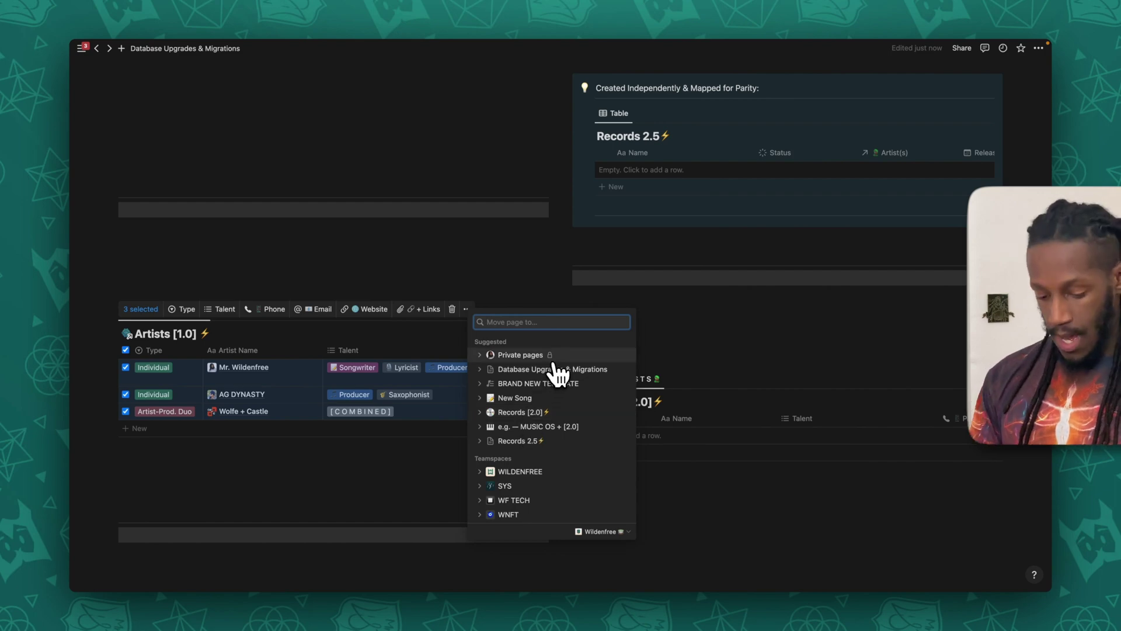
type("artists 2")
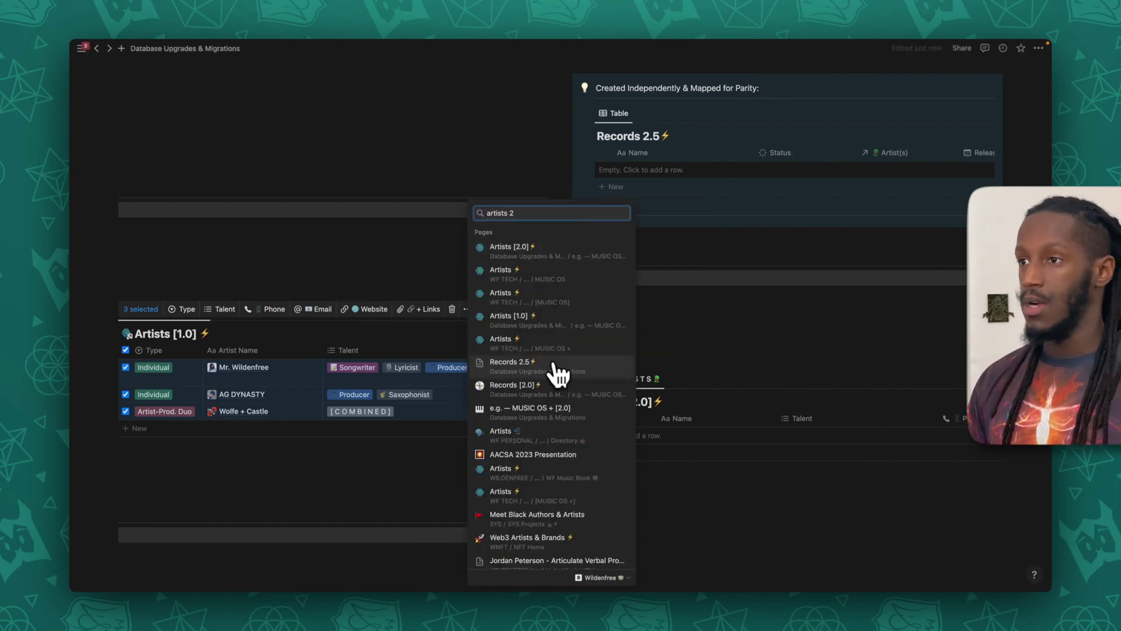
left_click(524, 262)
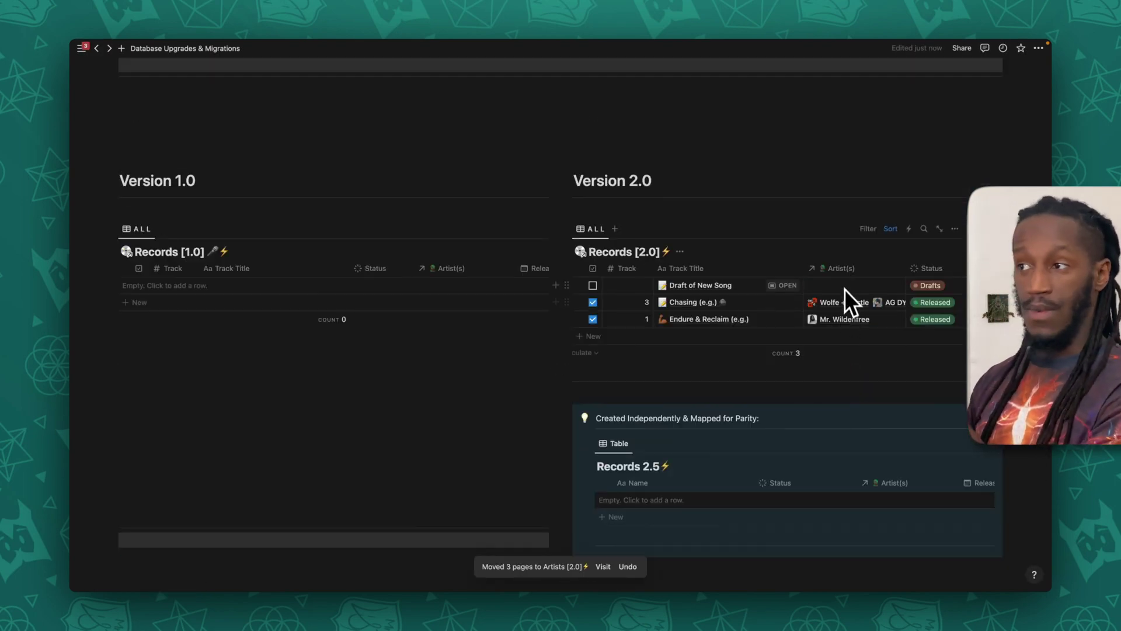
Move all five Albums [1.0] entries into the ALBUMS [2.0] database.
scroll(847, 295, "down", 10)
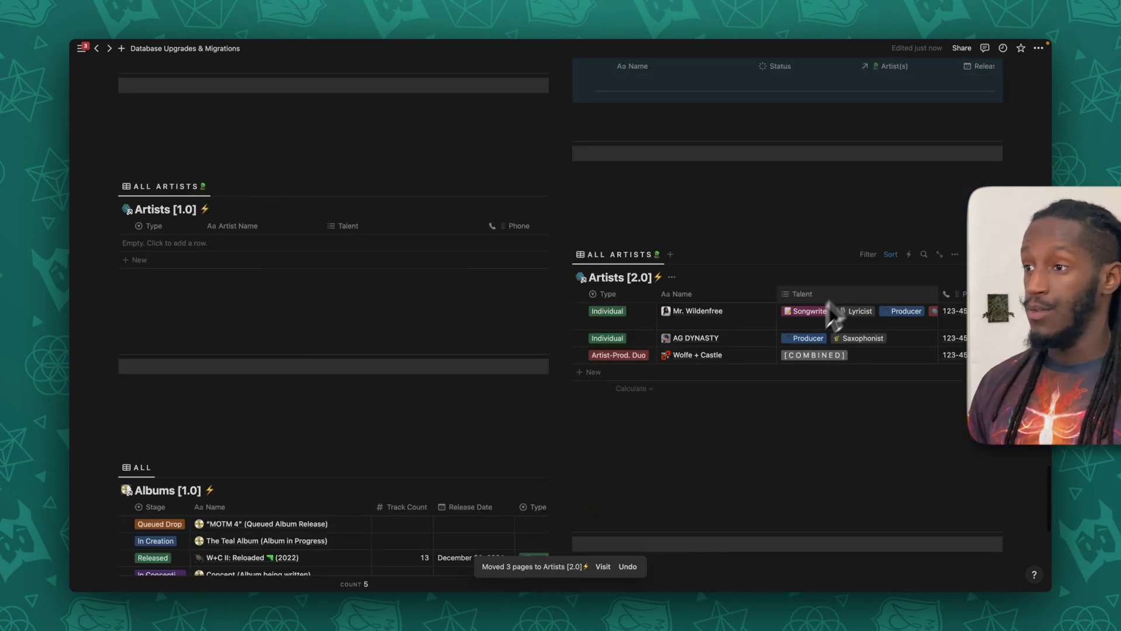
scroll(613, 292, "down", 3)
left_click(556, 269)
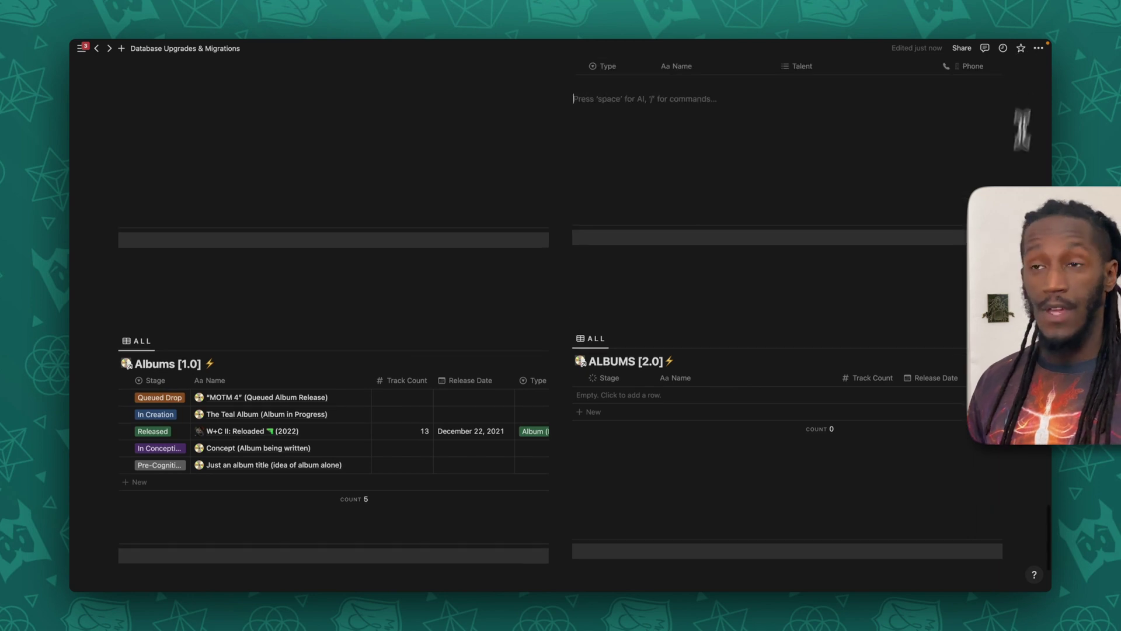
left_click(125, 380)
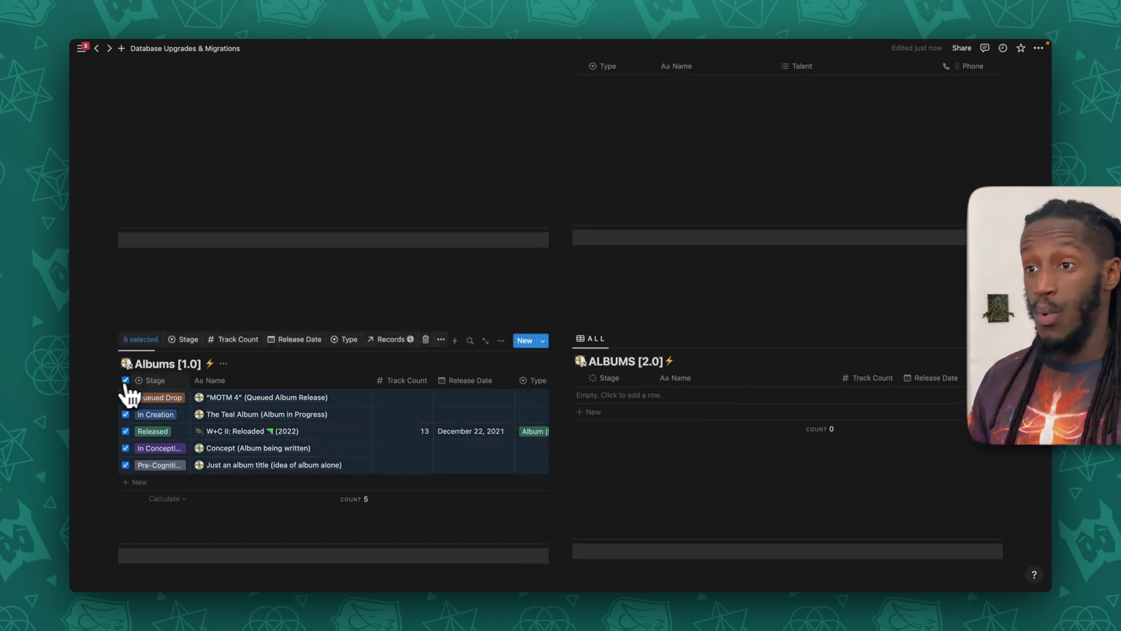
key("ctrl+shift+p")
type("albums 2")
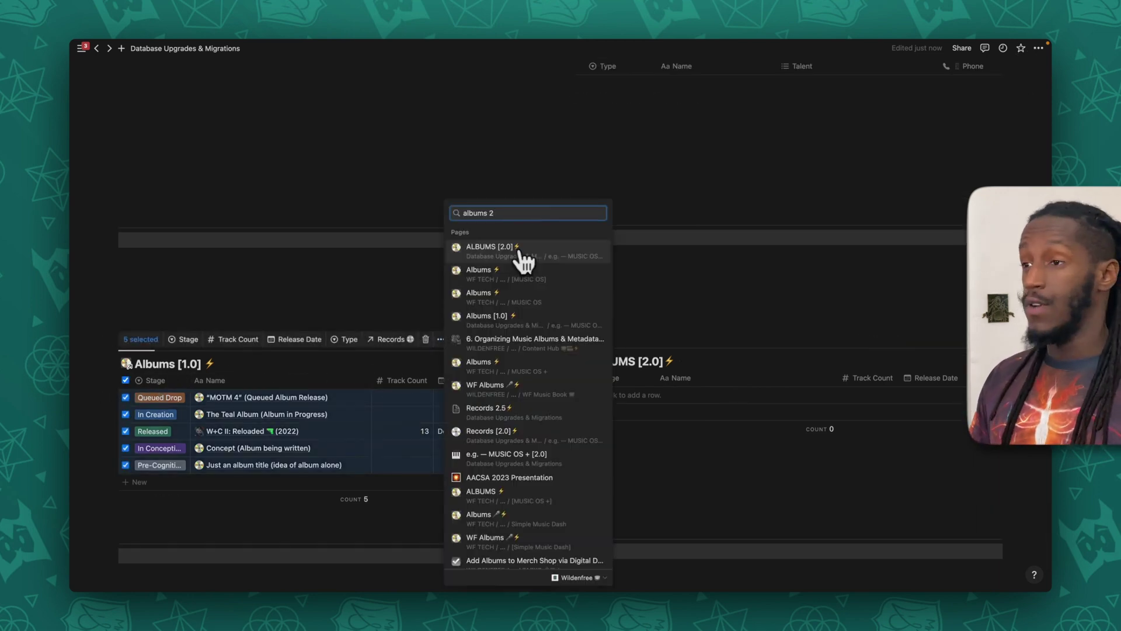
left_click(520, 251)
Examine the Records relation and the remaining properties of the entries in ALBUMS [2.0].
scroll(791, 462, "right", 5)
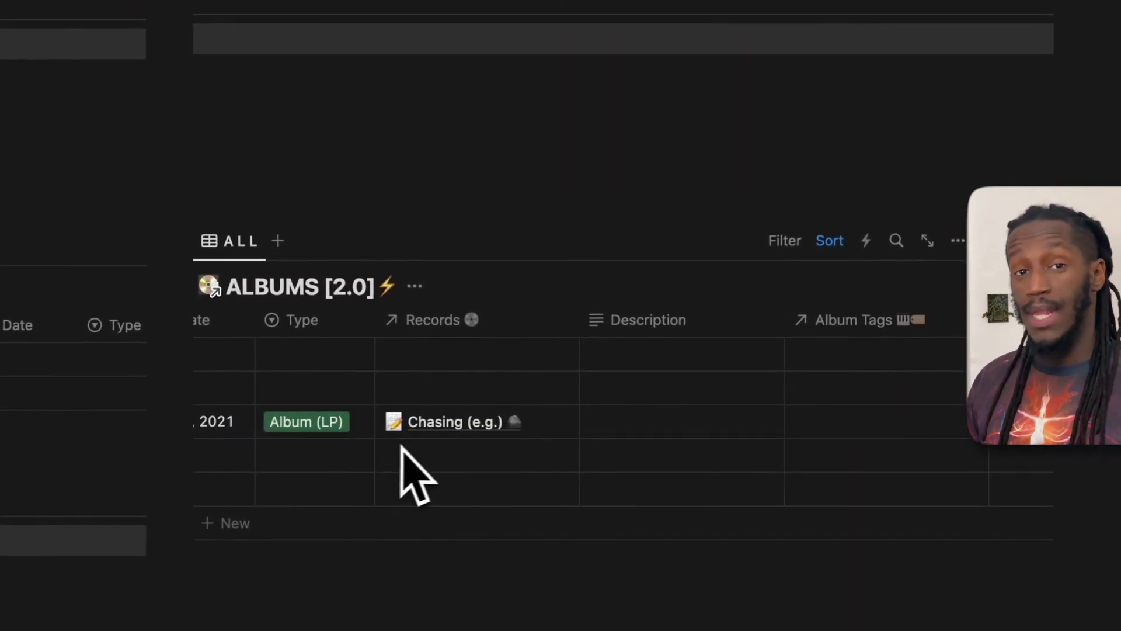
scroll(474, 429, "right", 8)
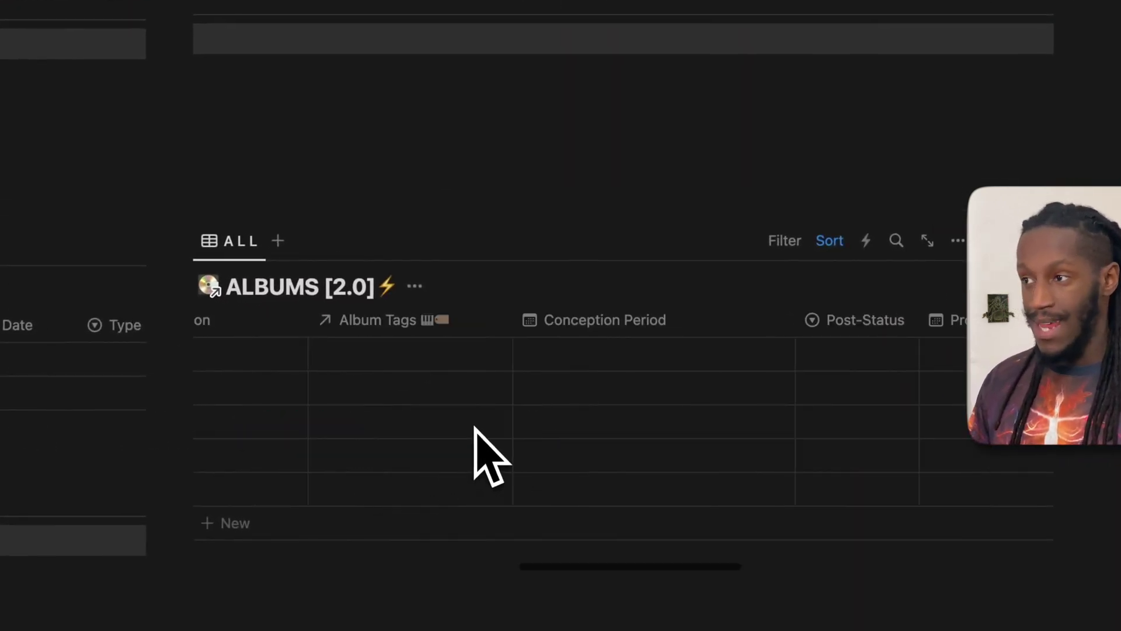
scroll(474, 429, "right", 15)
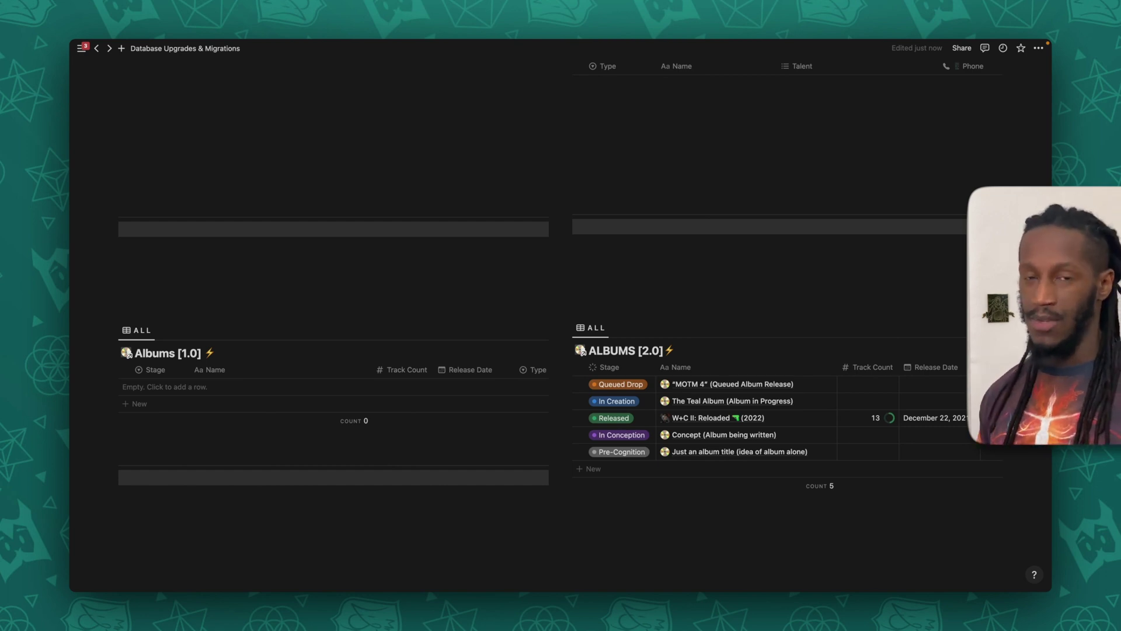
Open the BRAND NEW TEMPLATE database template of Records [1.0] for editing, and review its properties and content.
scroll(546, 277, "down", 10)
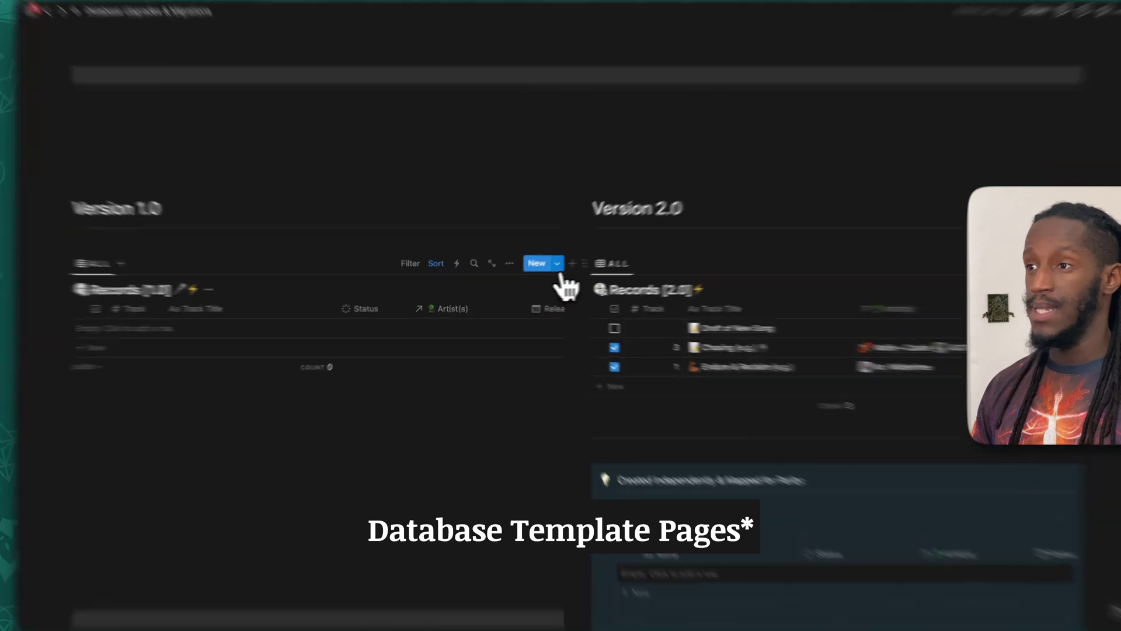
left_click(543, 269)
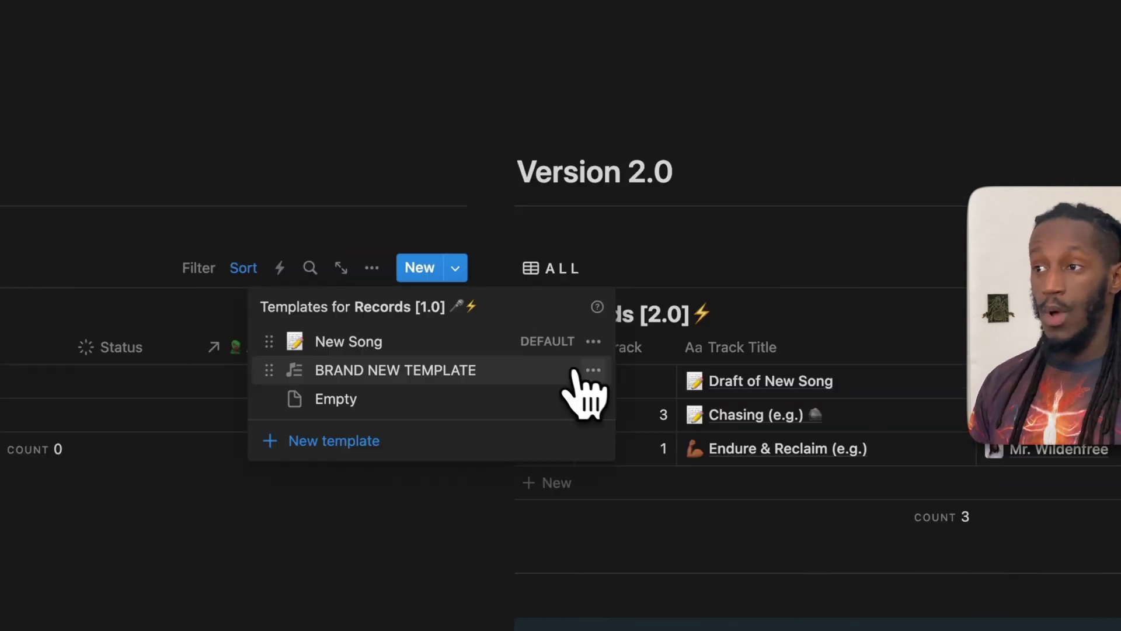
left_click(593, 370)
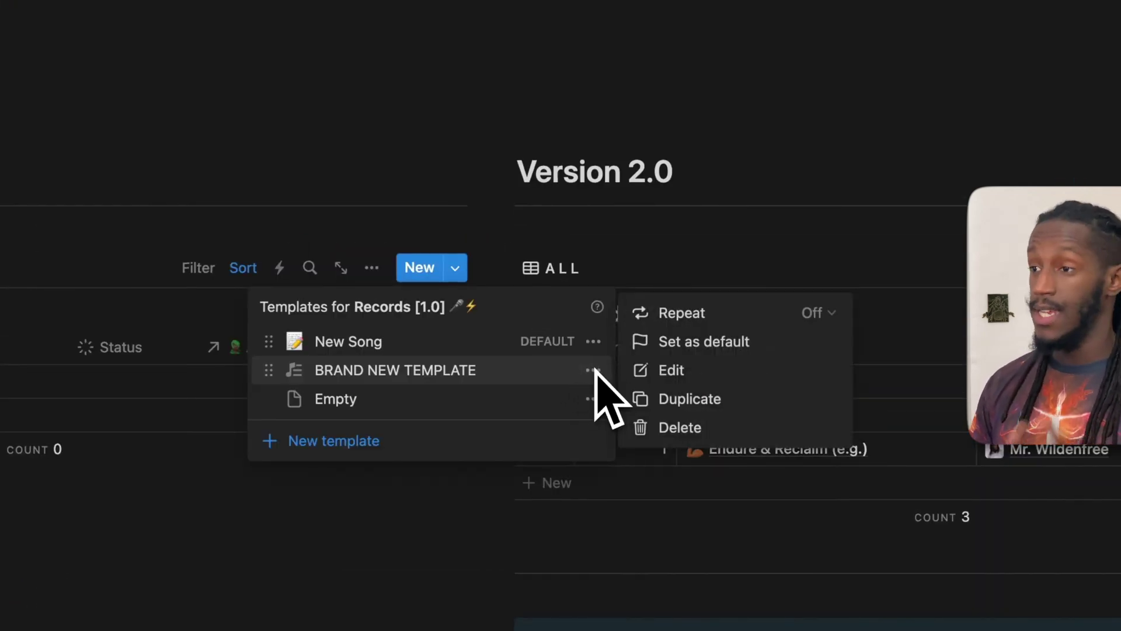
left_click(662, 371)
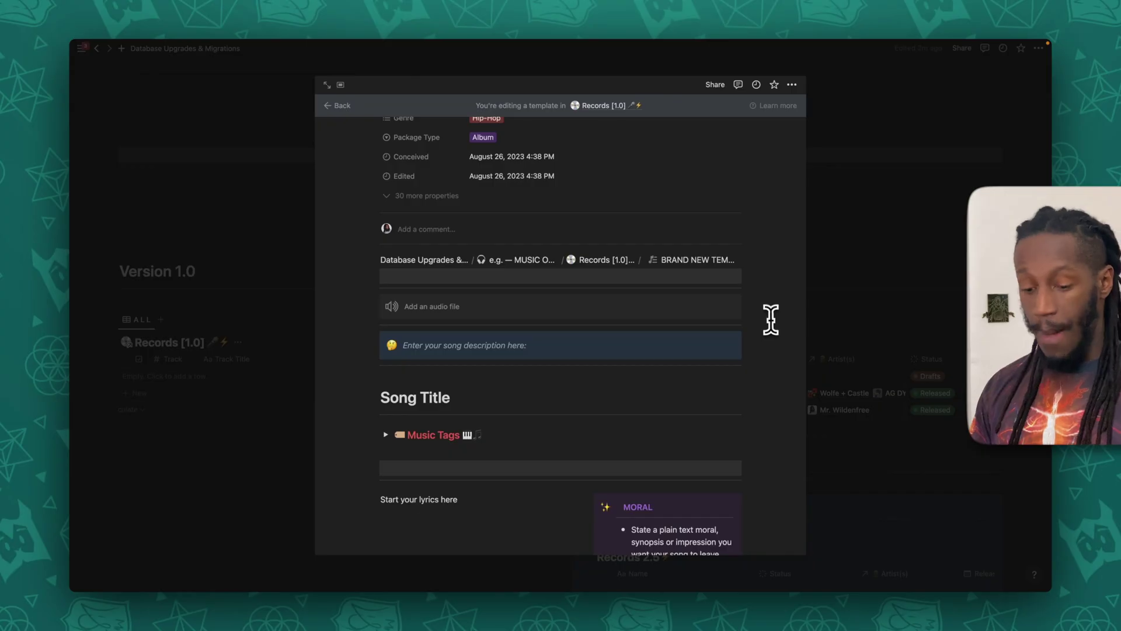
scroll(769, 322, "down", 2)
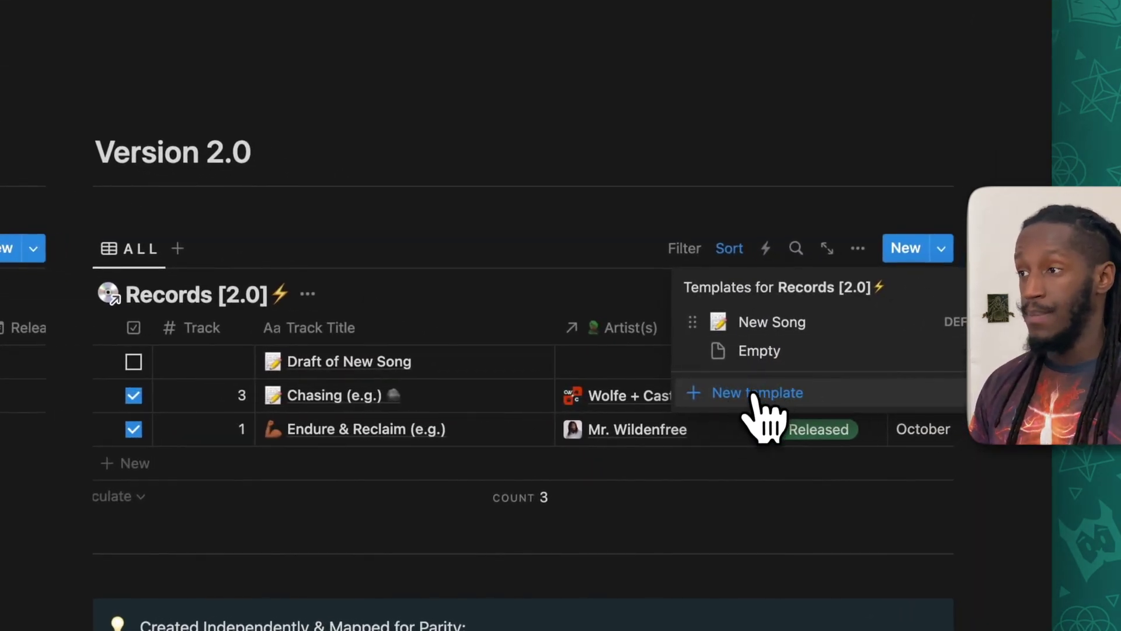
Create a new database template in Records [2.0], and look through its page content.
left_click(759, 394)
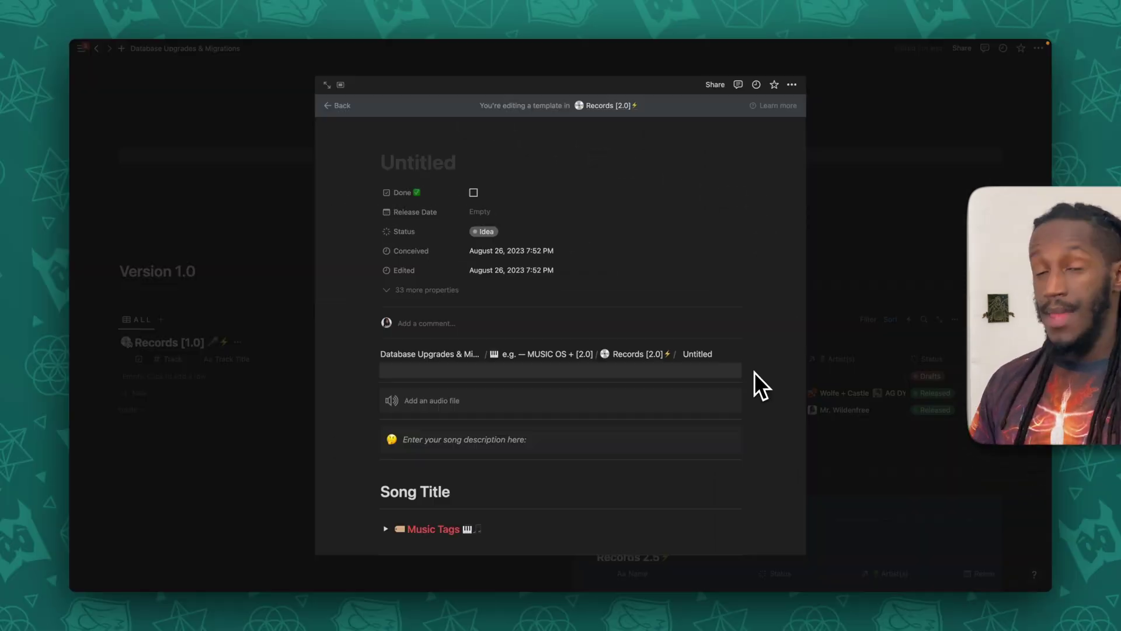
scroll(753, 371, "down", 4)
scroll(754, 370, "down", 10)
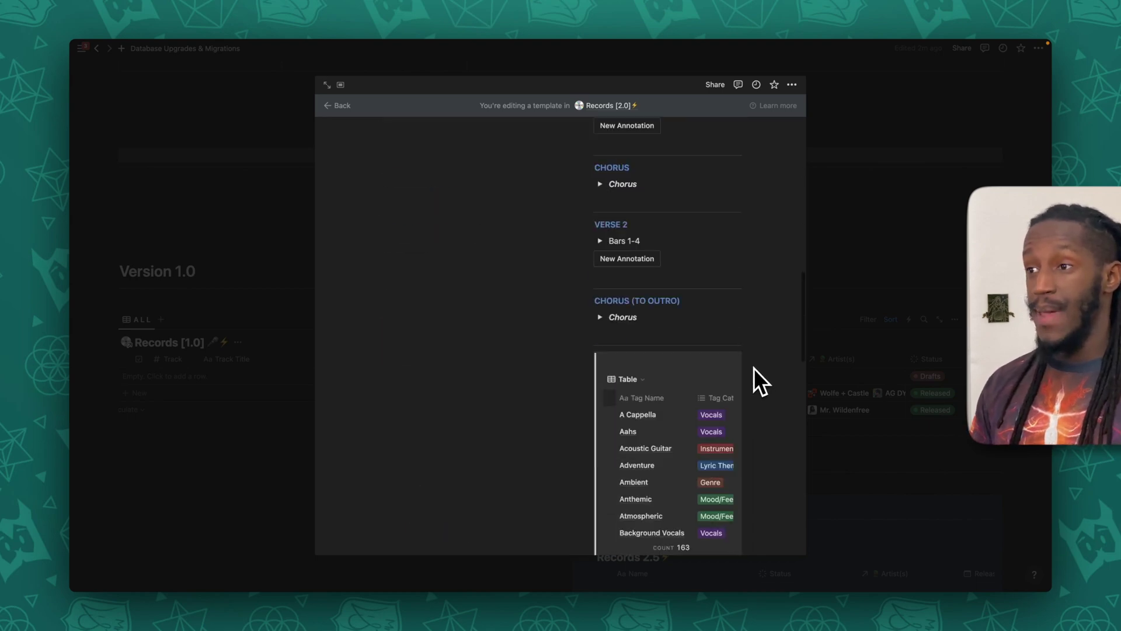
scroll(754, 368, "up", 15)
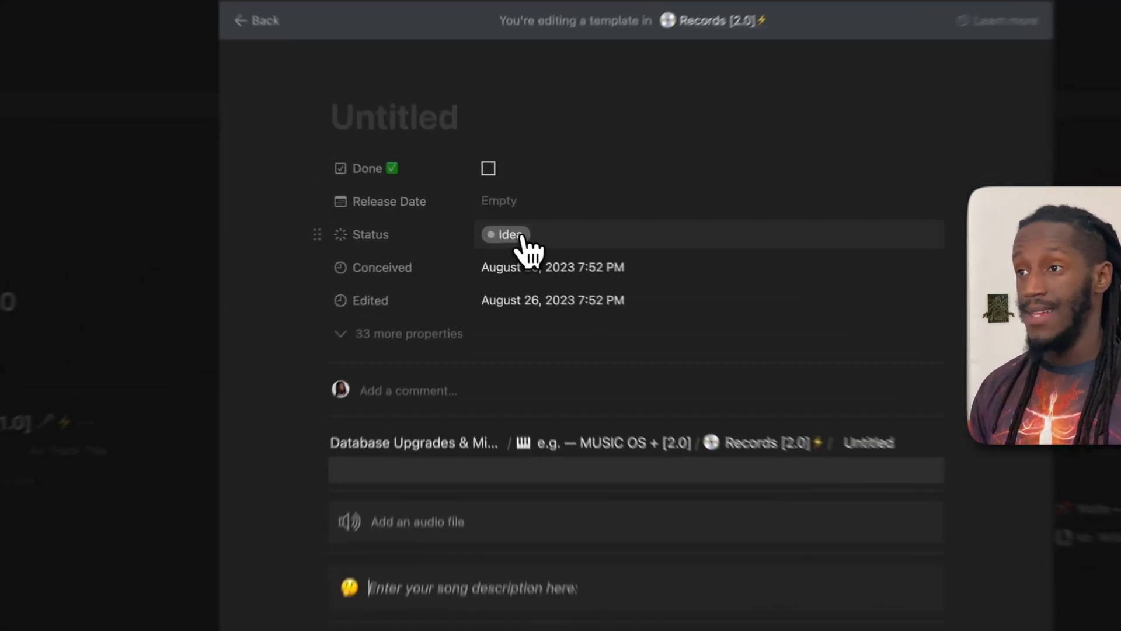
Set the new Records [2.0] template's Status to Drafts, and expand its hidden properties.
left_click(494, 233)
left_click(496, 281)
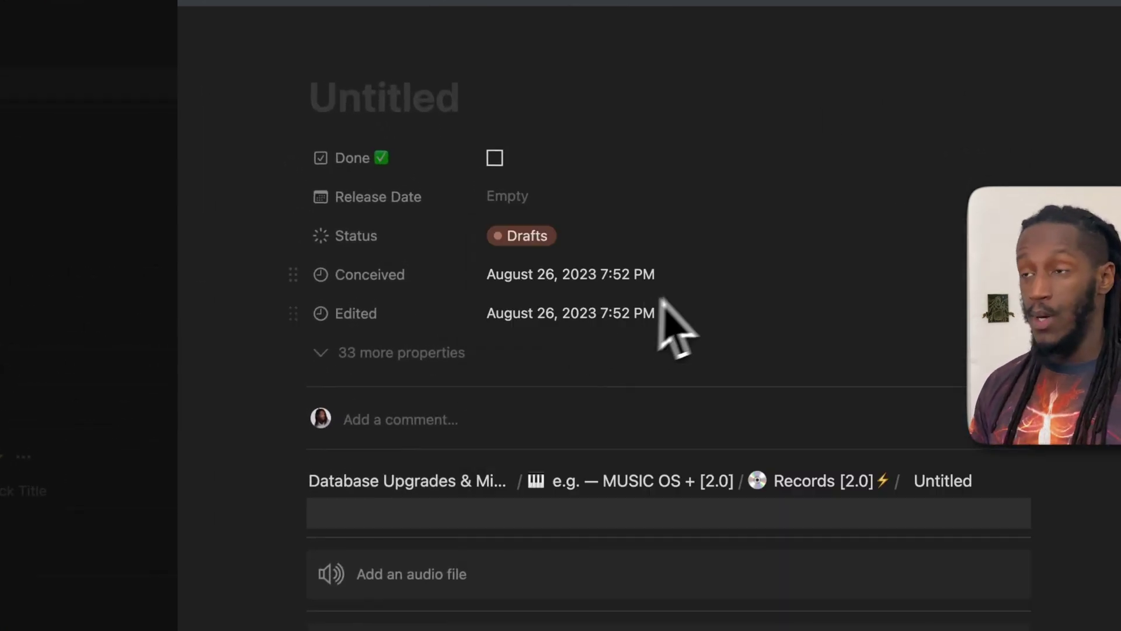
left_click(439, 352)
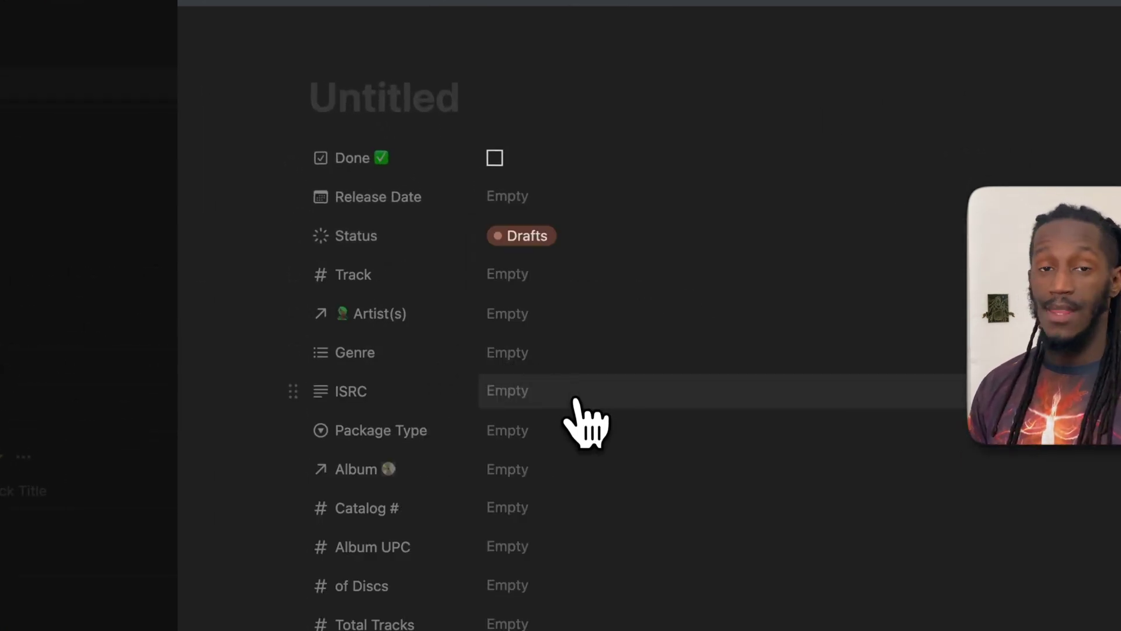